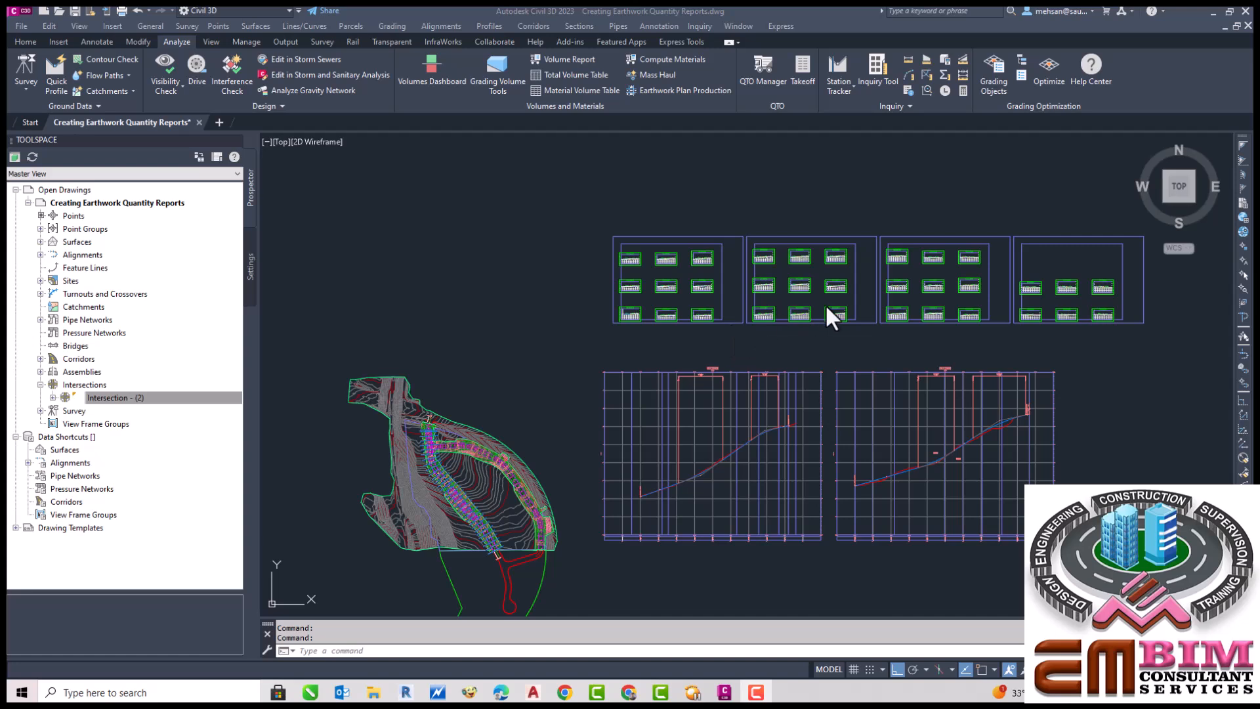
Open the Earthworks quantity takeoff criteria for editing from the drawing's settings
{"action": "left_click", "coordinate": [250, 266]}
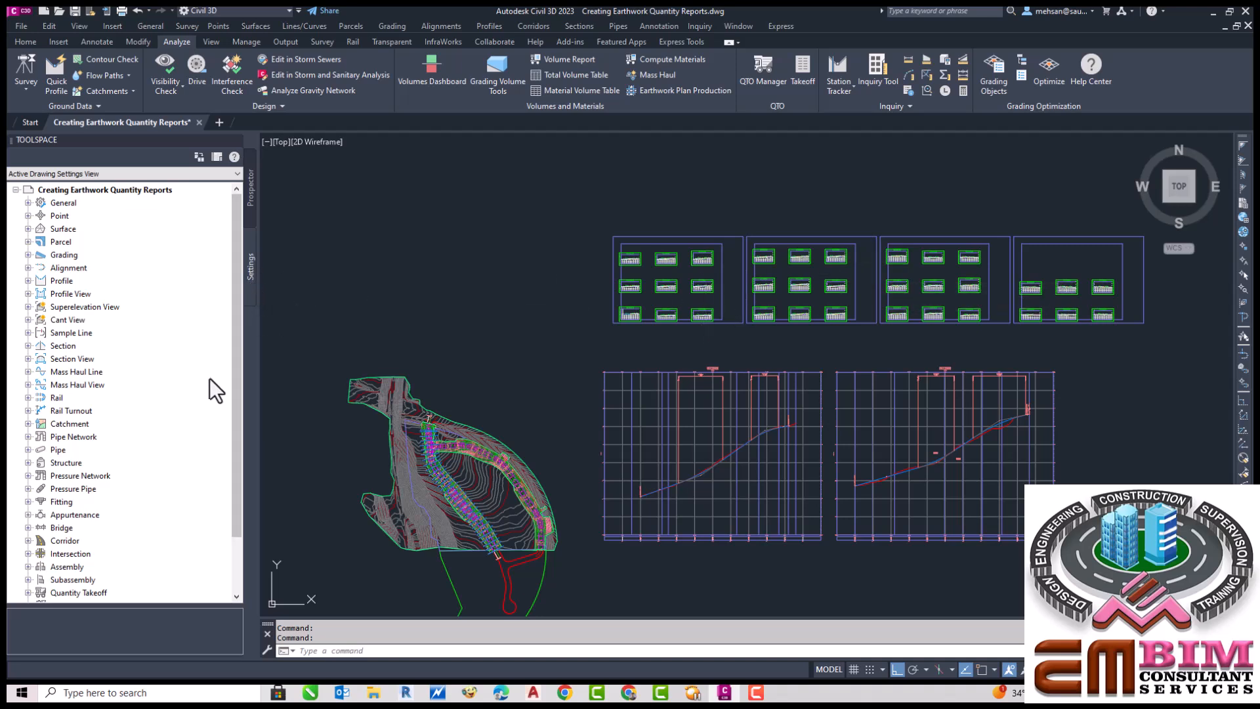
{"action": "scroll", "coordinate": [234, 402], "scroll_direction": "down", "scroll_amount": 2}
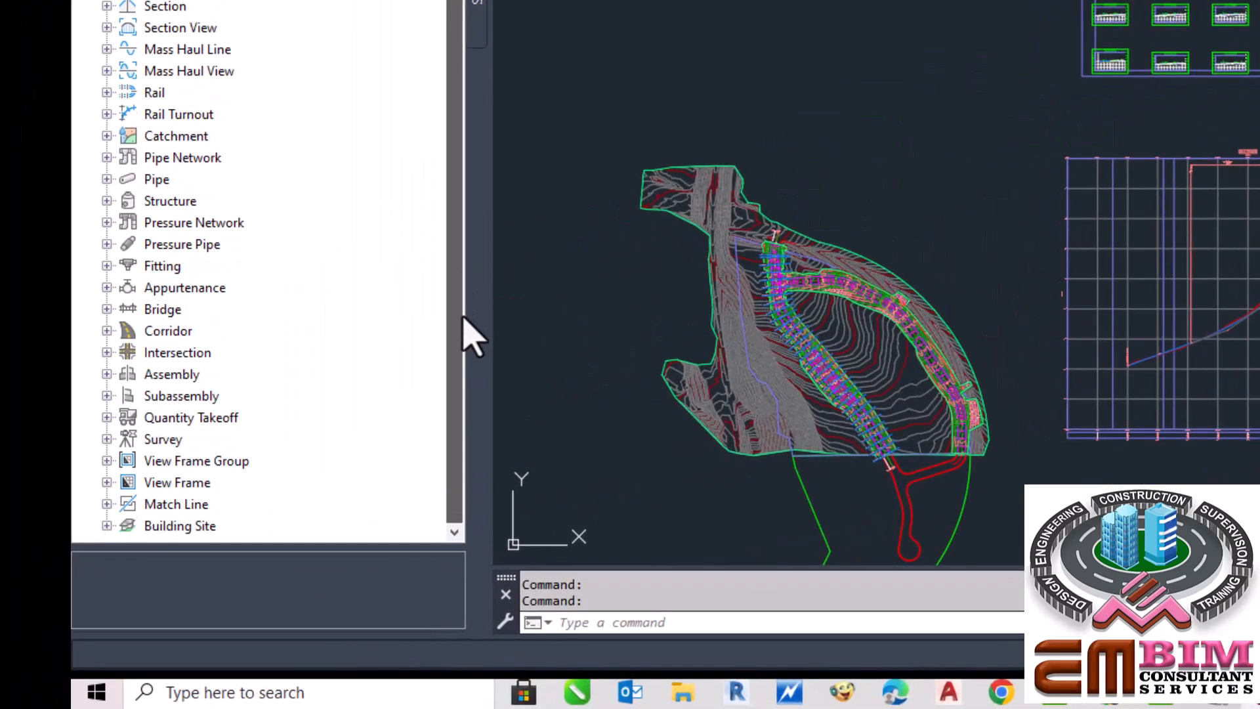
{"action": "left_click", "coordinate": [107, 417]}
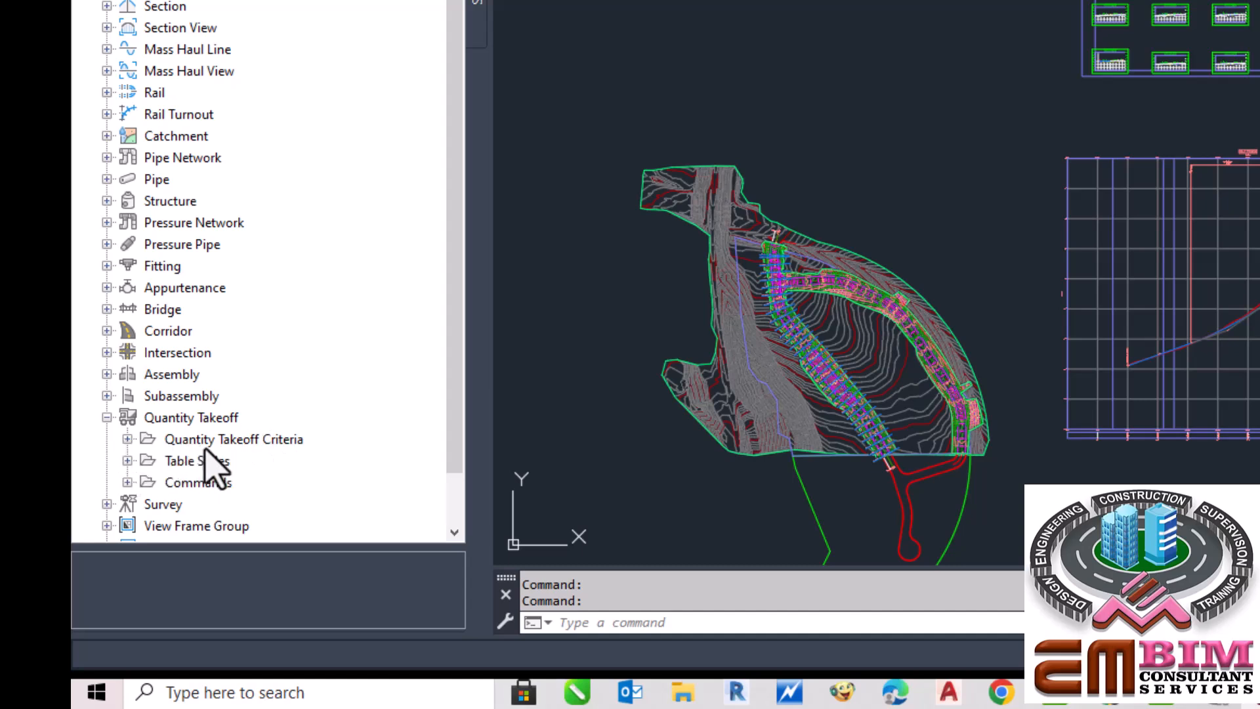
{"action": "left_click", "coordinate": [127, 439]}
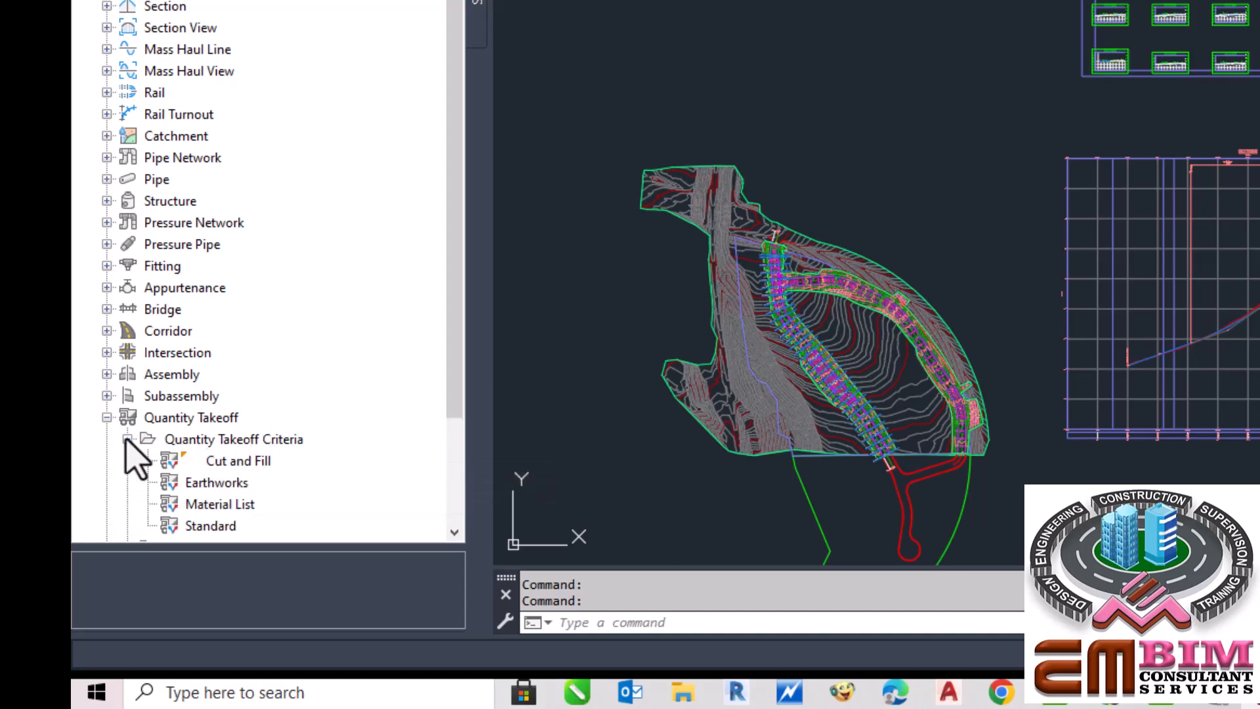
{"action": "left_click", "coordinate": [230, 489]}
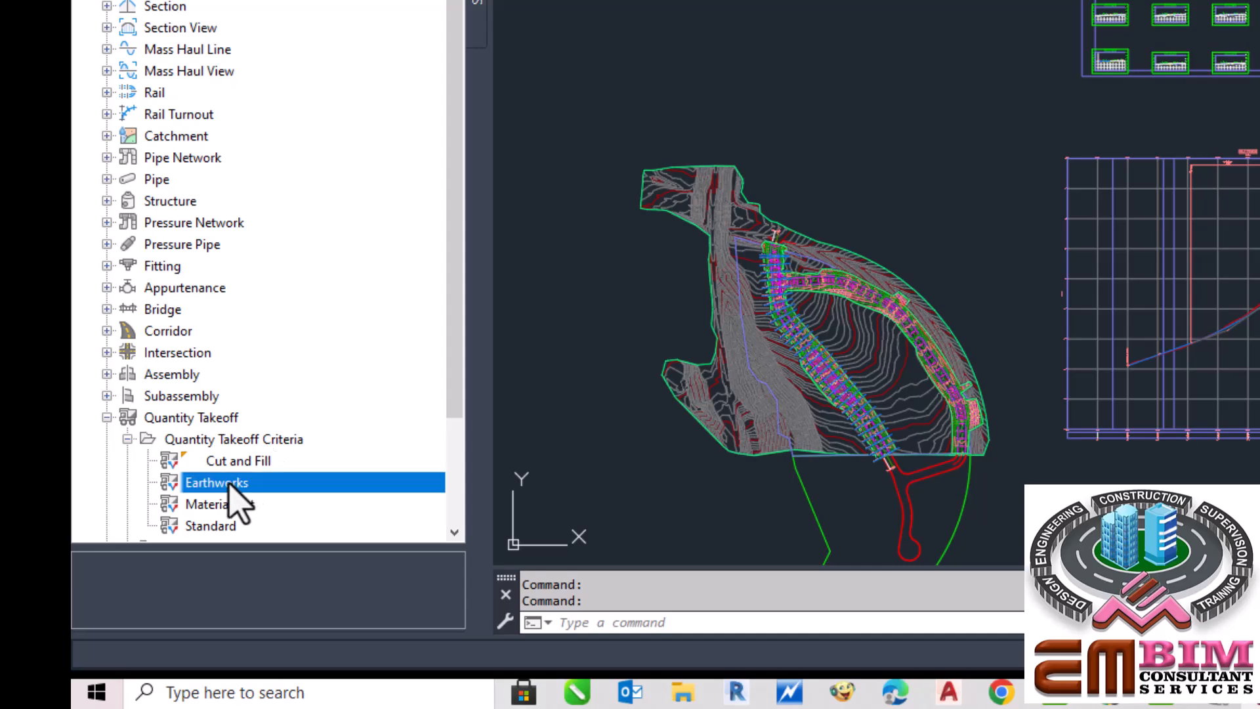
{"action": "right_click", "coordinate": [230, 482]}
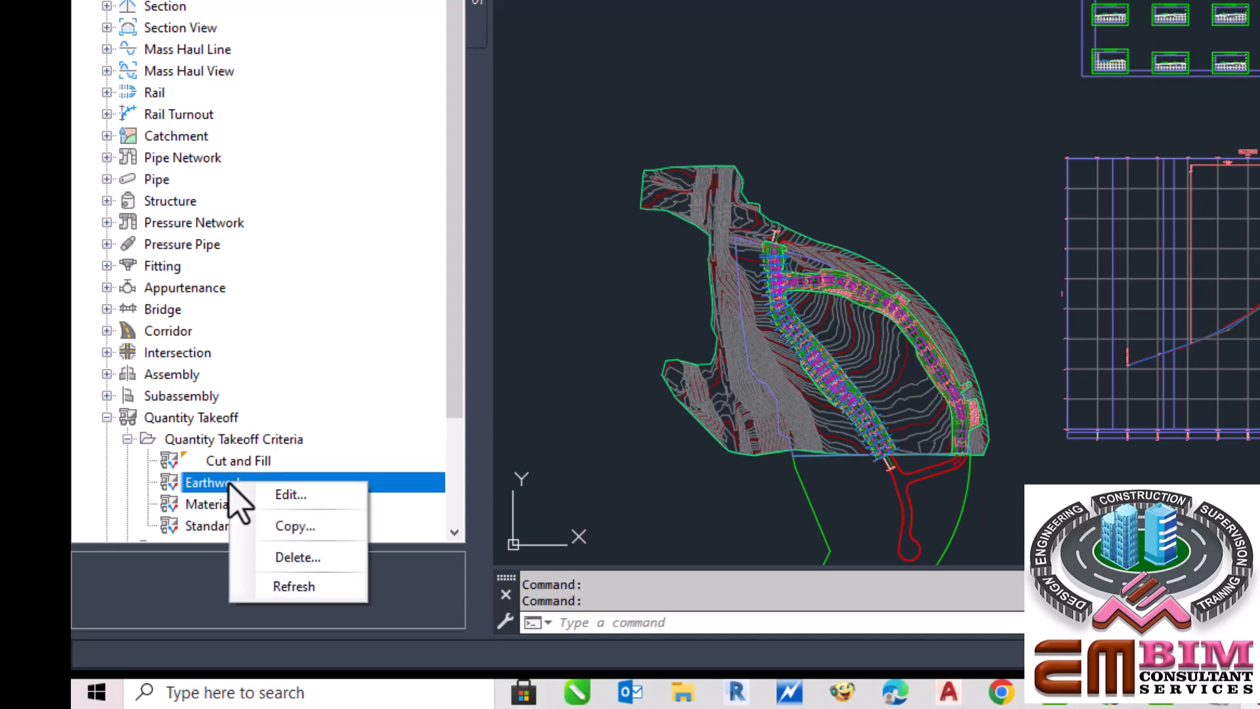
{"action": "left_click", "coordinate": [291, 495]}
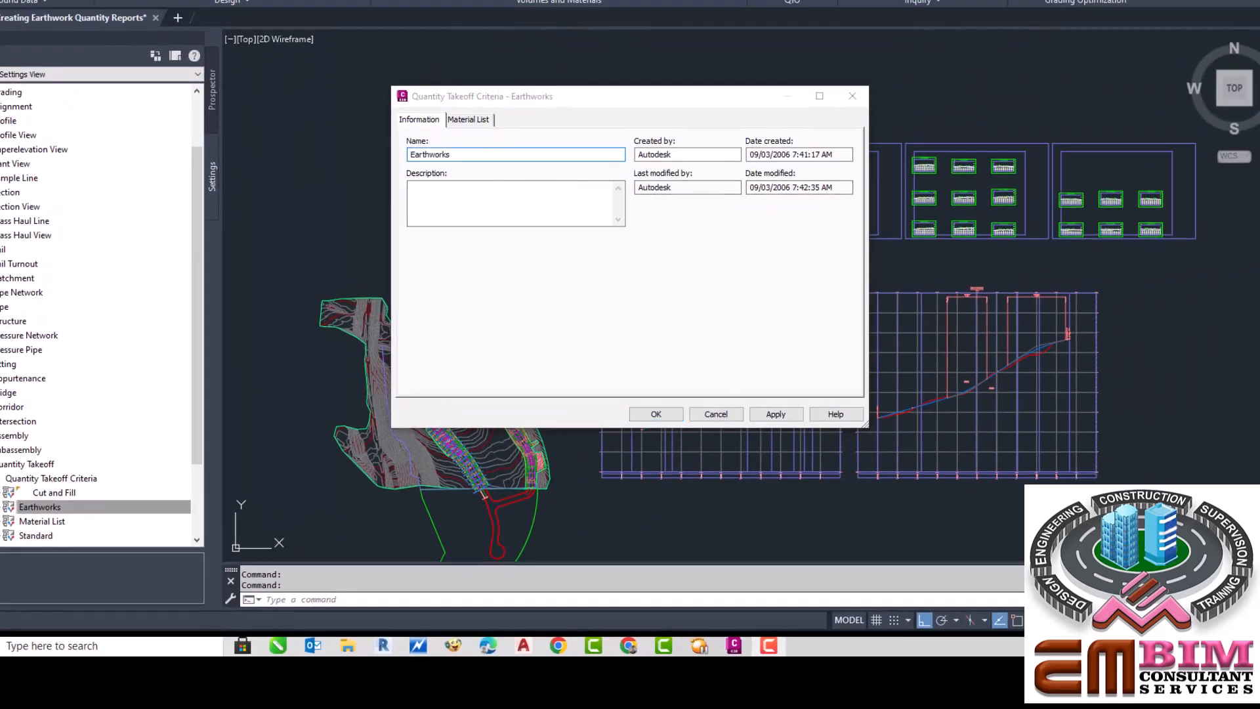
Try renaming the quantity takeoff criteria to Earthworks Test
{"action": "left_click", "coordinate": [467, 155]}
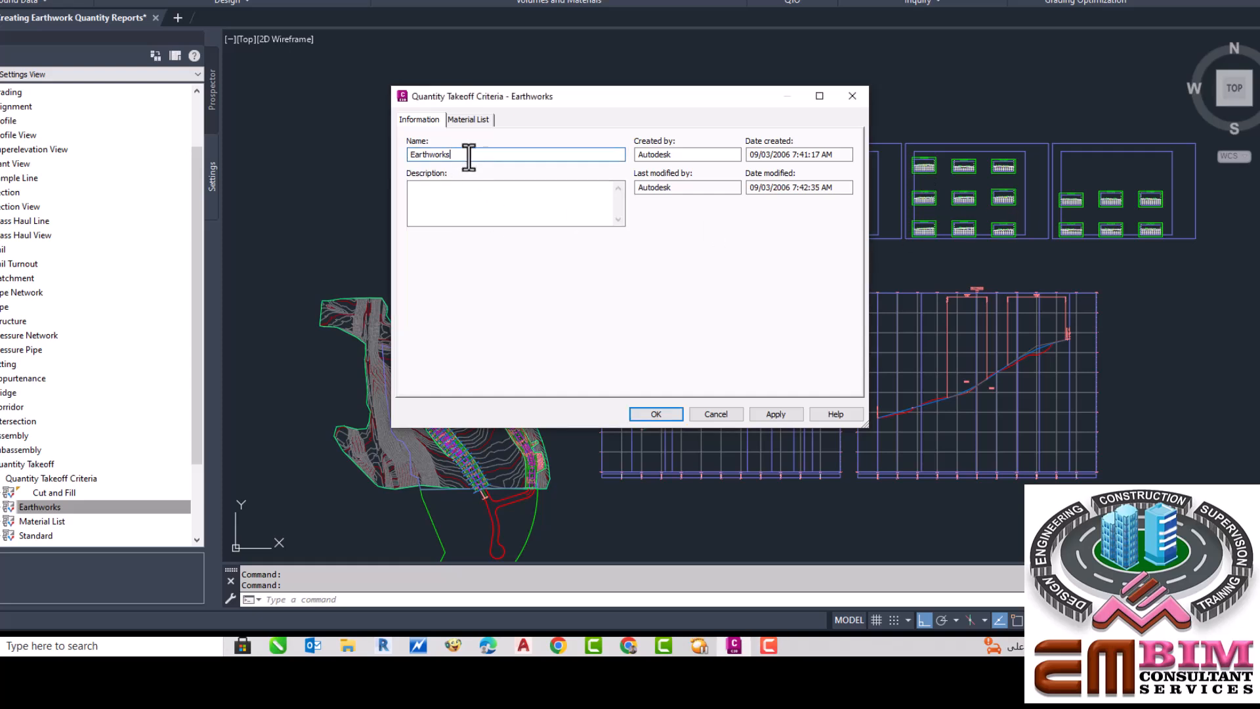
{"action": "type", "text": "Test"}
Examine the surfaces and conditions under the Earthworks material in the criteria's material list, and close the criteria without saving
{"action": "left_click", "coordinate": [468, 118]}
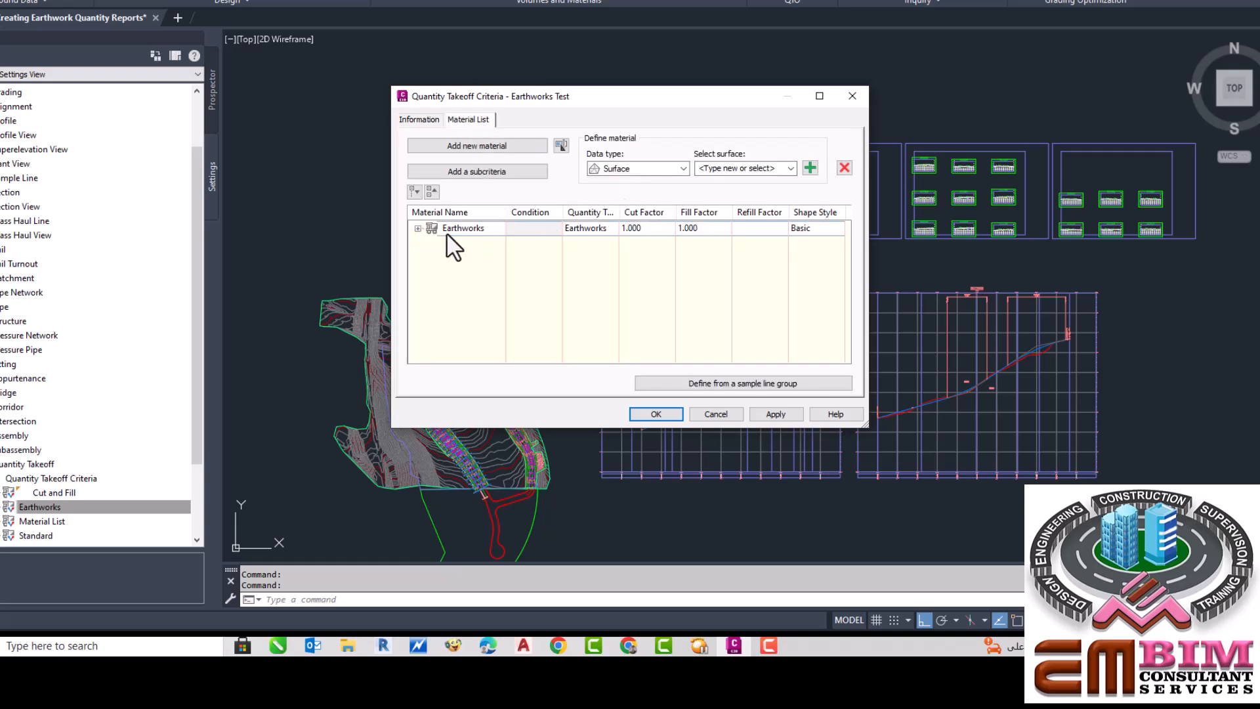
{"action": "left_click", "coordinate": [417, 228]}
{"action": "left_click_drag", "start_coordinate": [866, 426], "coordinate": [1068, 480]}
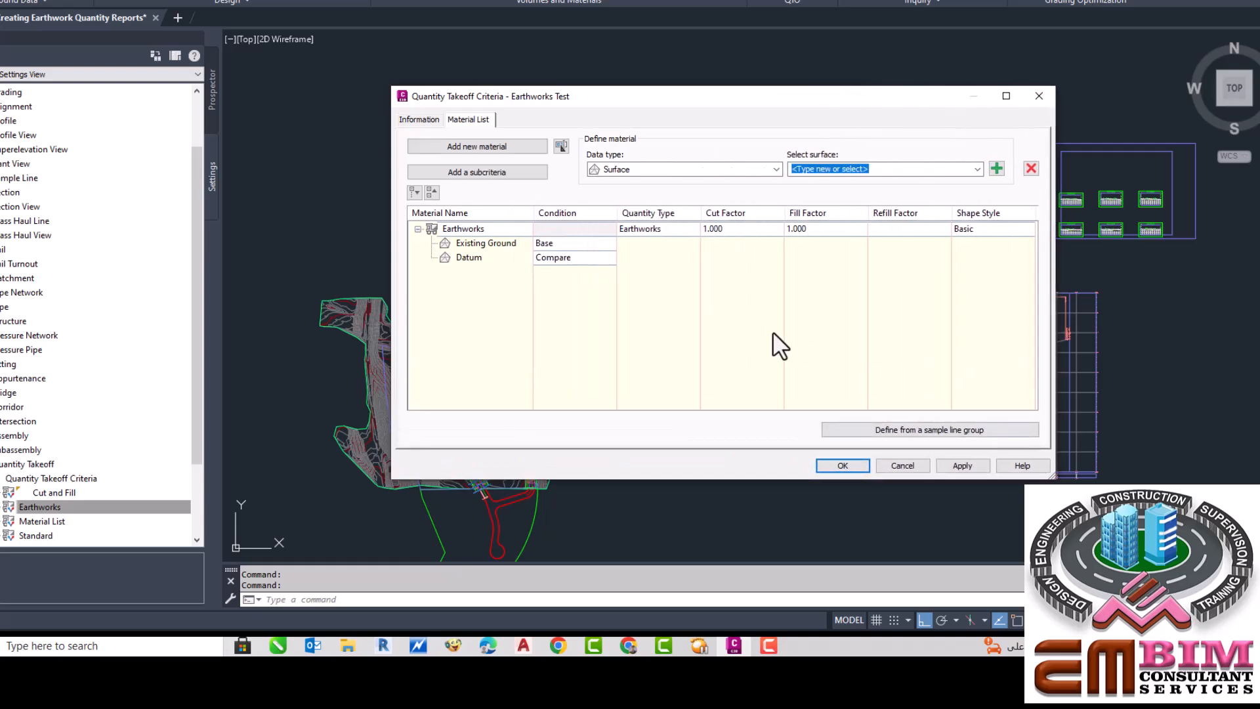
{"action": "left_click", "coordinate": [564, 260]}
{"action": "left_click_drag", "start_coordinate": [678, 235], "coordinate": [661, 234]}
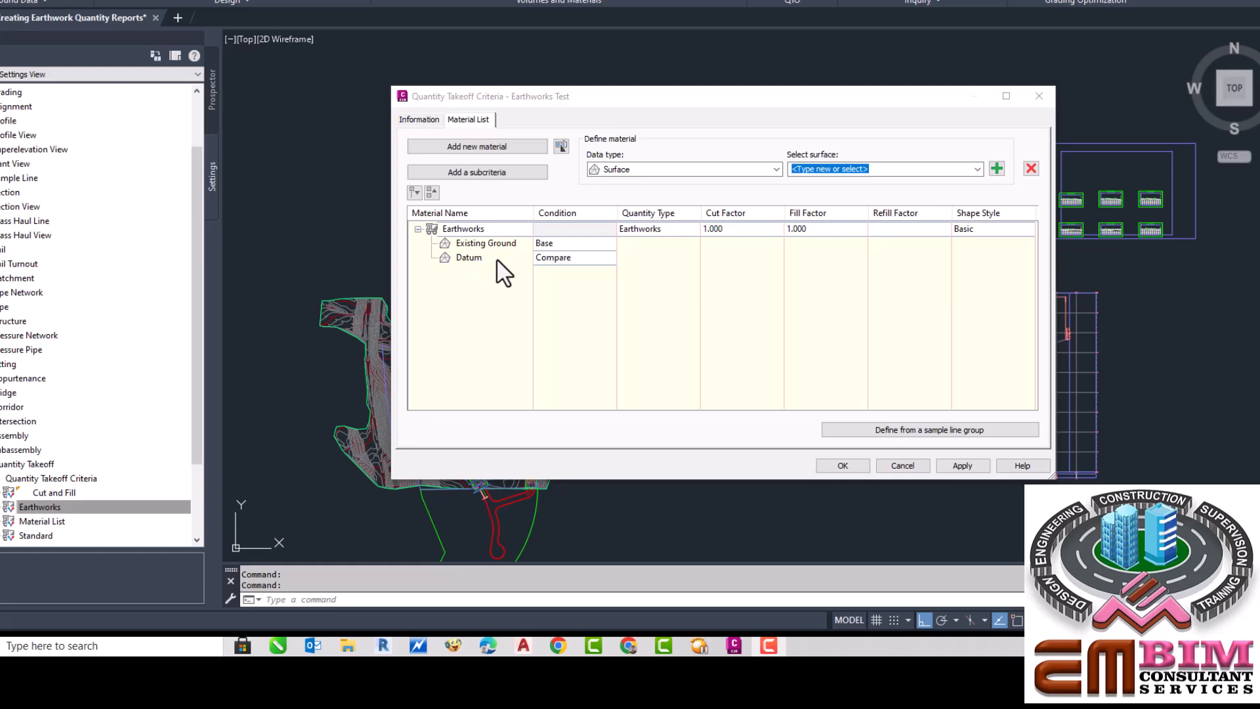
{"action": "left_click", "coordinate": [902, 466]}
Examine the road assembly's cross-section and its side slopes up close in the drawing
{"action": "scroll", "coordinate": [801, 471], "scroll_direction": "down", "scroll_amount": 4}
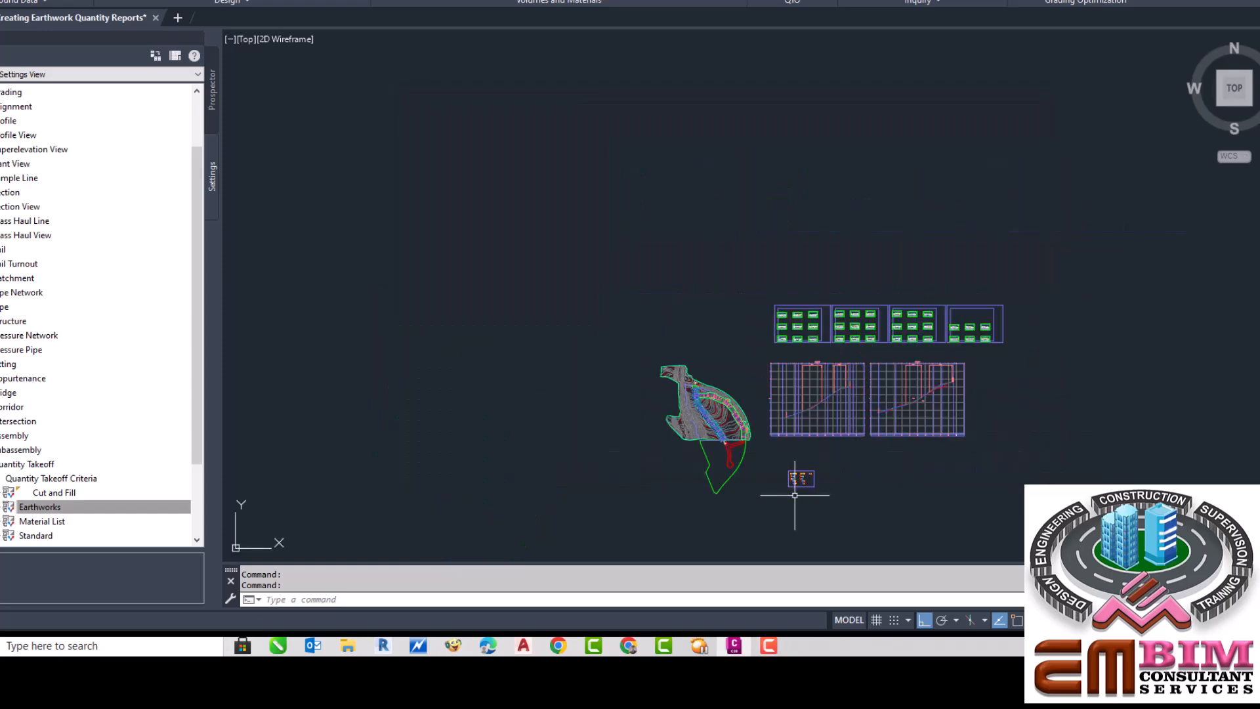
{"action": "scroll", "coordinate": [800, 467], "scroll_direction": "up", "scroll_amount": 8}
{"action": "scroll", "coordinate": [831, 427], "scroll_direction": "up", "scroll_amount": 6}
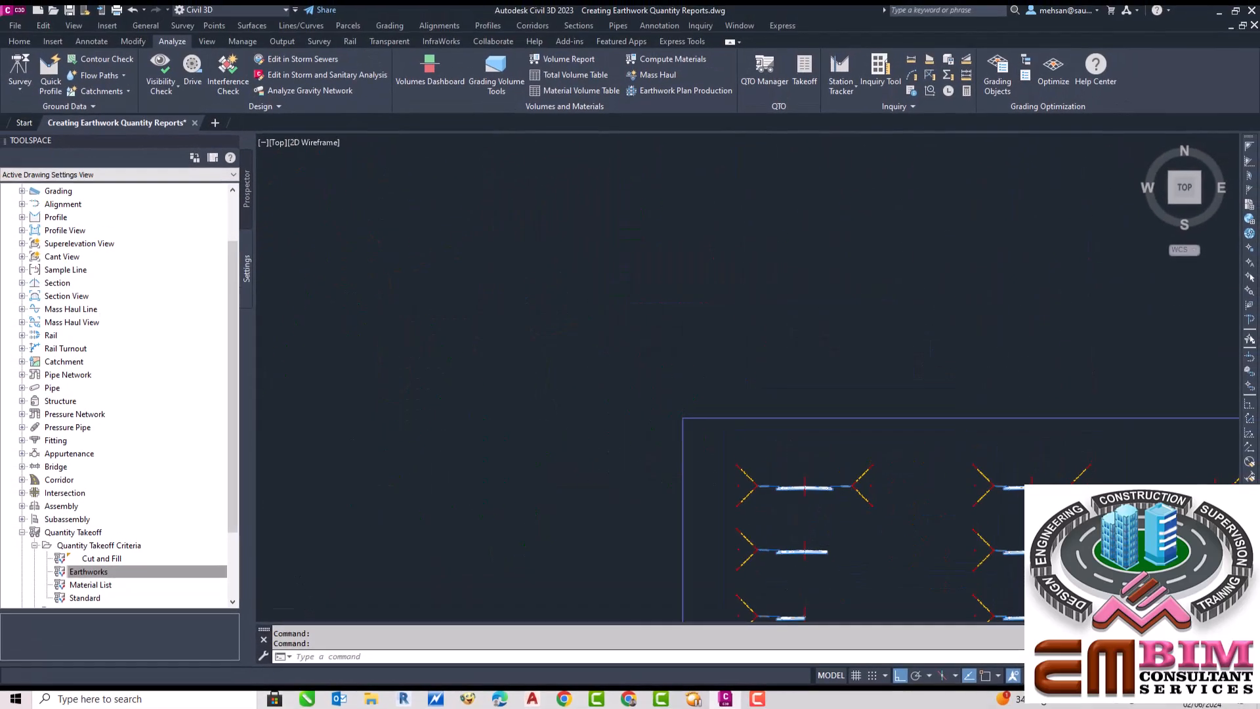
{"action": "scroll", "coordinate": [816, 494], "scroll_direction": "up", "scroll_amount": 7}
{"action": "scroll", "coordinate": [816, 499], "scroll_direction": "down", "scroll_amount": 5}
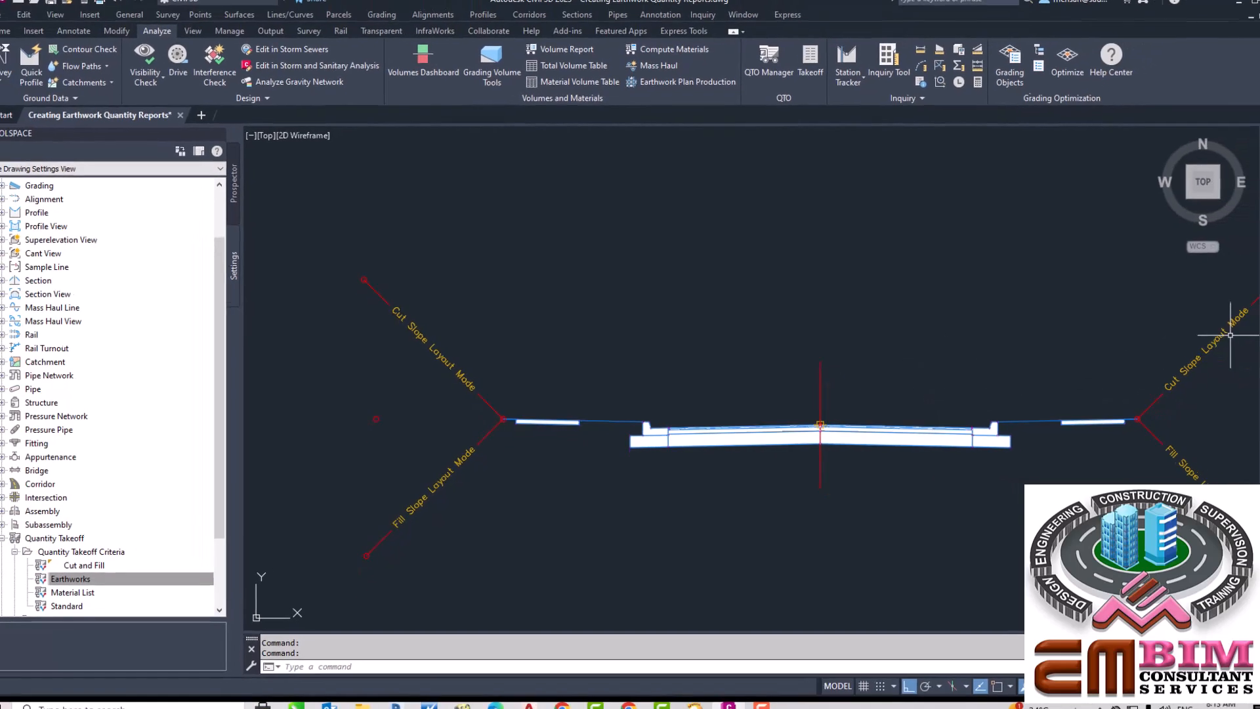
Open the surface definitions in the properties of Corridor - (1) and expand the Corr - (1) FG surface
{"action": "left_click", "coordinate": [705, 268]}
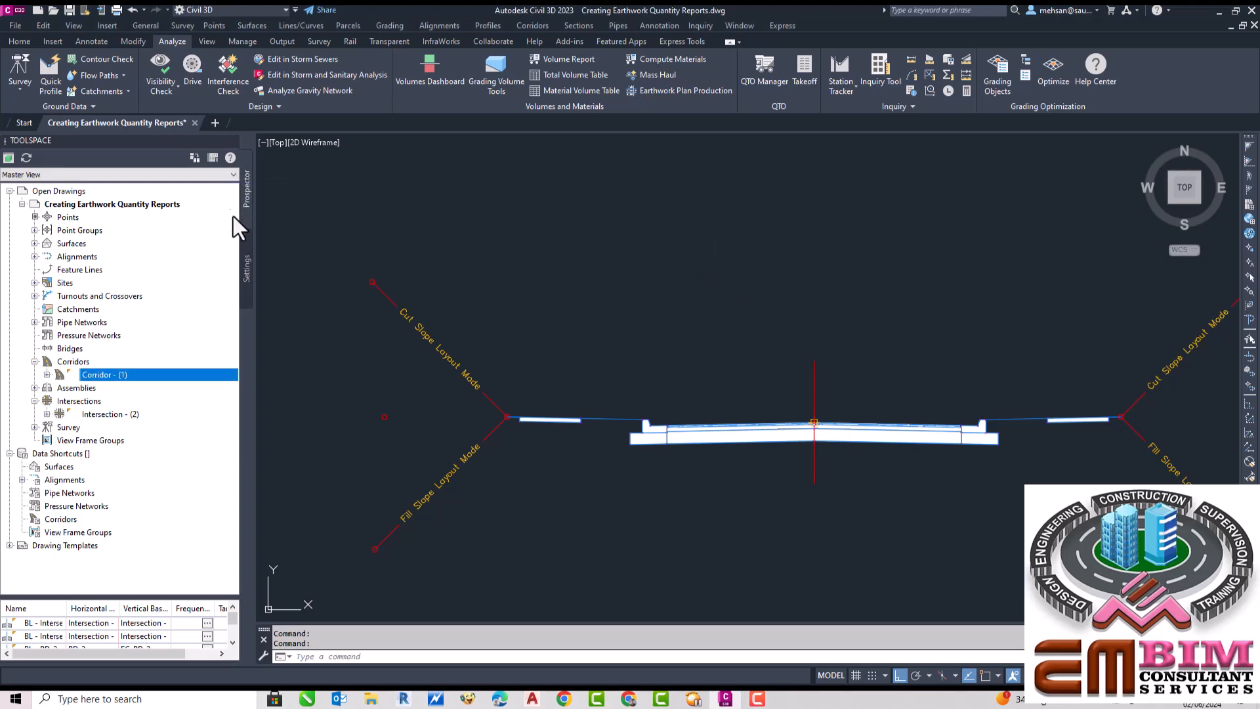
{"action": "right_click", "coordinate": [97, 375]}
{"action": "left_click", "coordinate": [136, 384]}
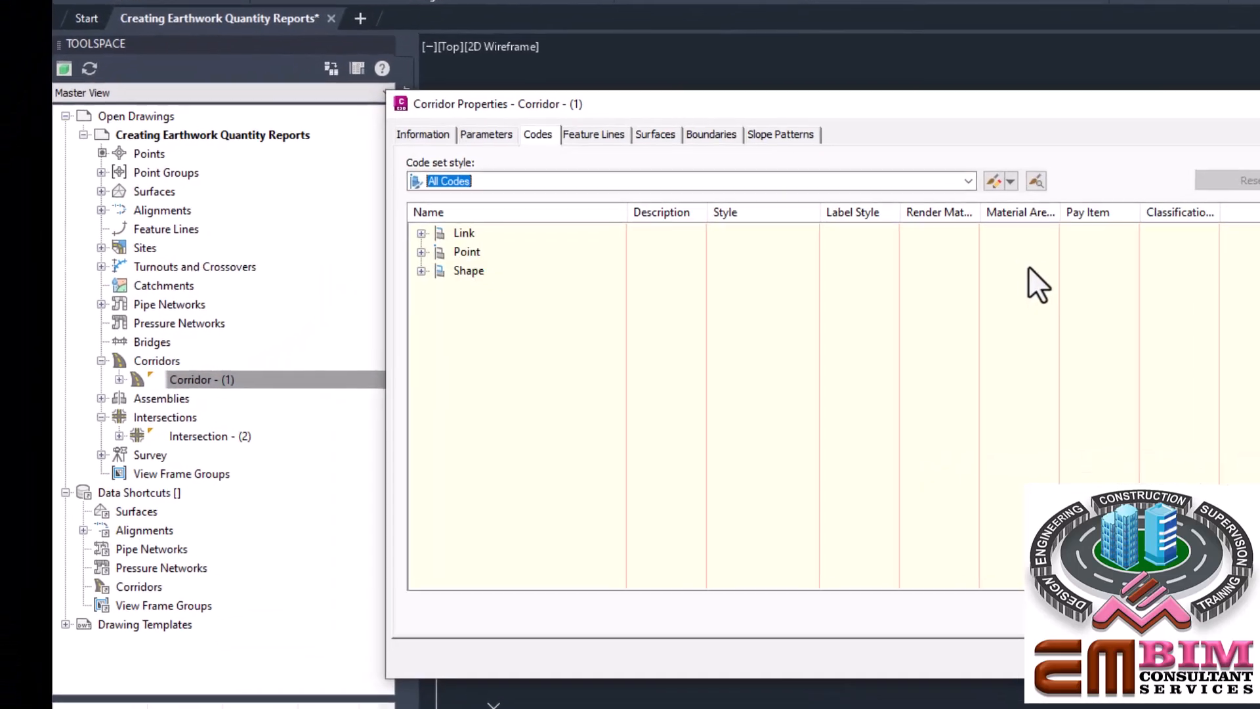
{"action": "left_click_drag", "start_coordinate": [1083, 108], "coordinate": [1259, 95]}
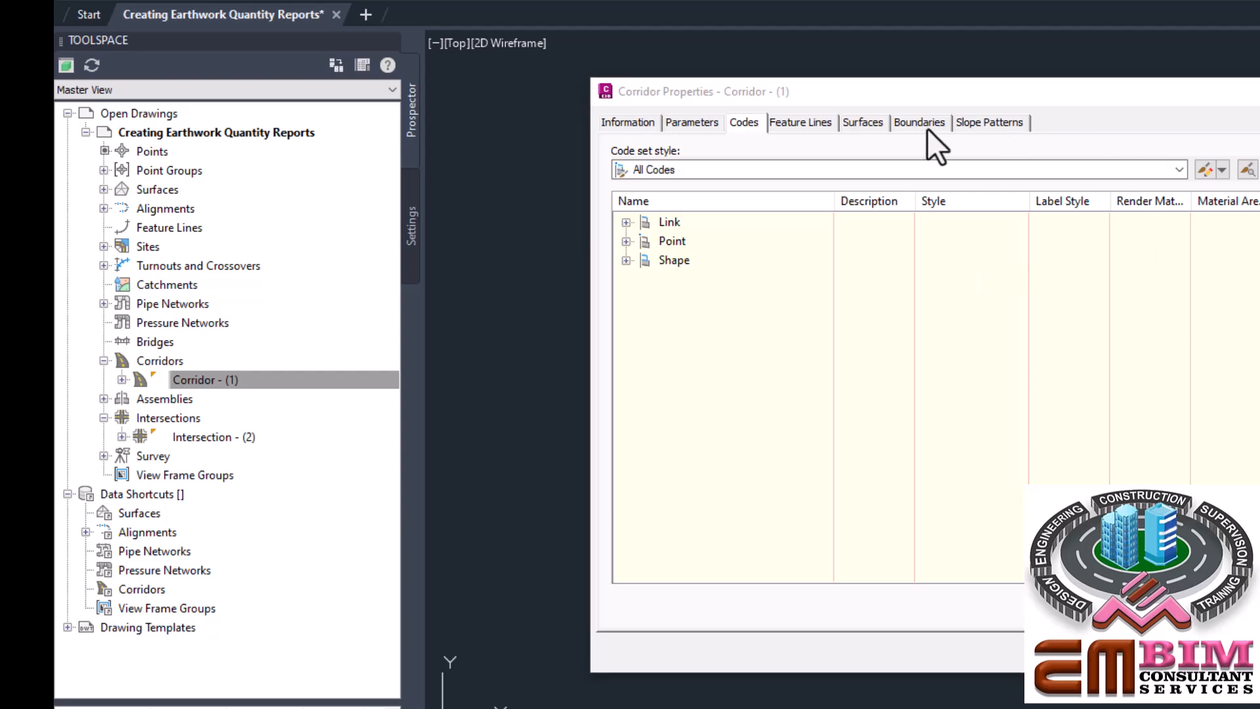
{"action": "left_click", "coordinate": [863, 123]}
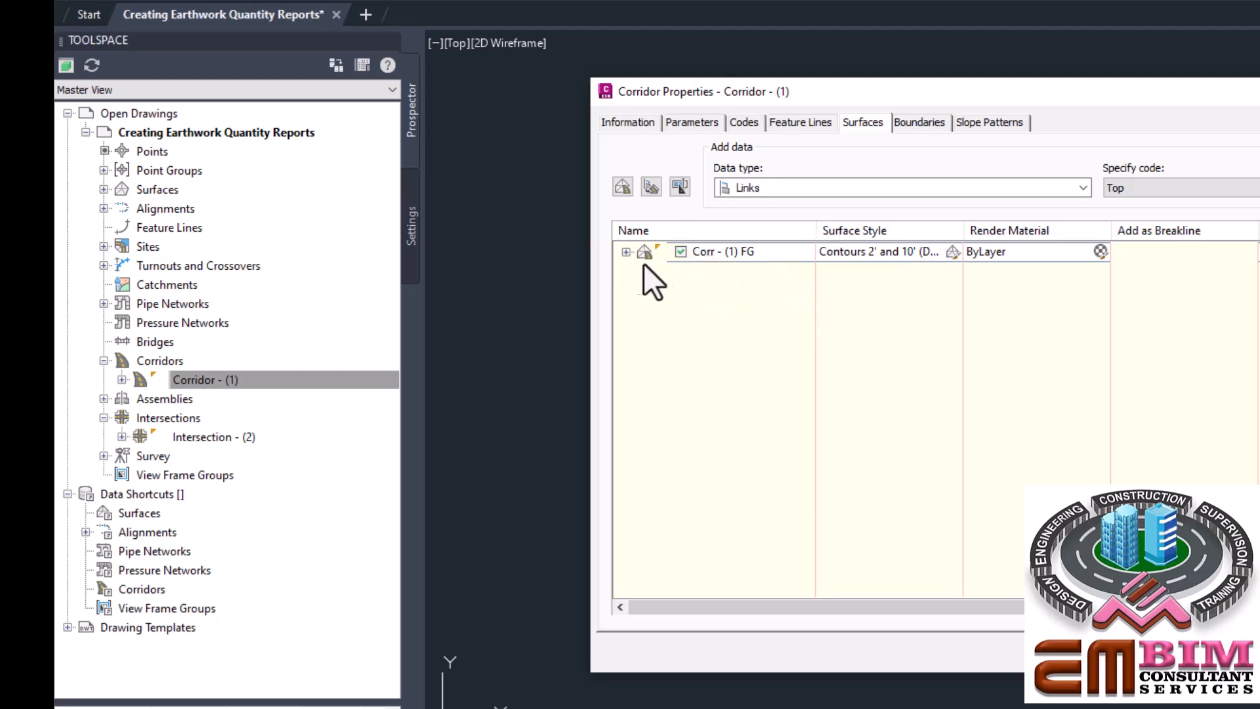
{"action": "left_click", "coordinate": [625, 252]}
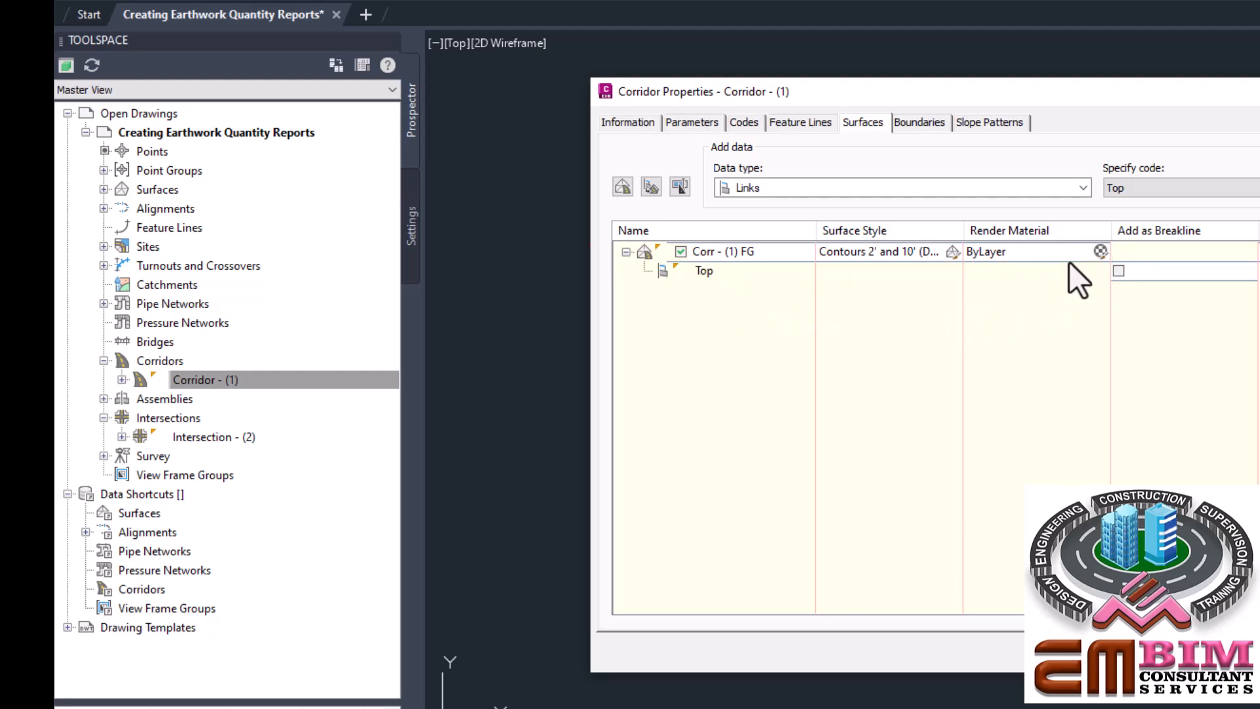
Create a new corridor surface and name it "Corridor -1 Datum"
{"action": "left_click", "coordinate": [1109, 187]}
{"action": "left_click", "coordinate": [621, 187]}
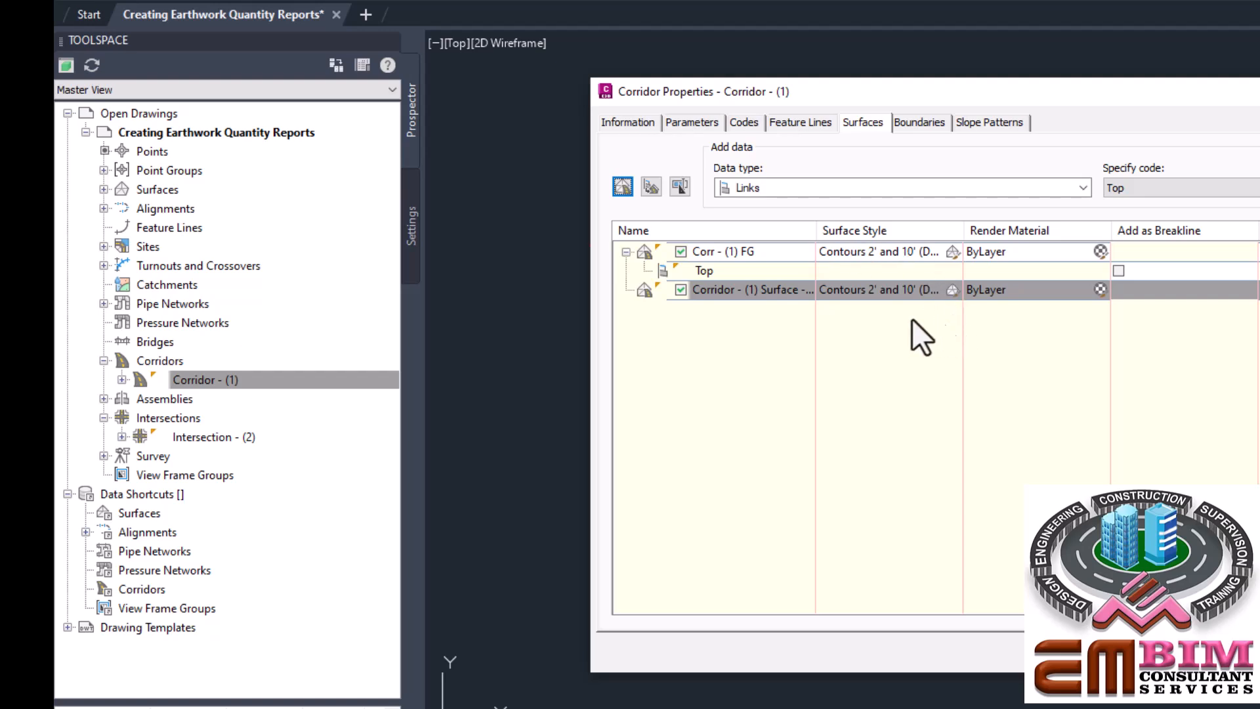
{"action": "left_click", "coordinate": [787, 291]}
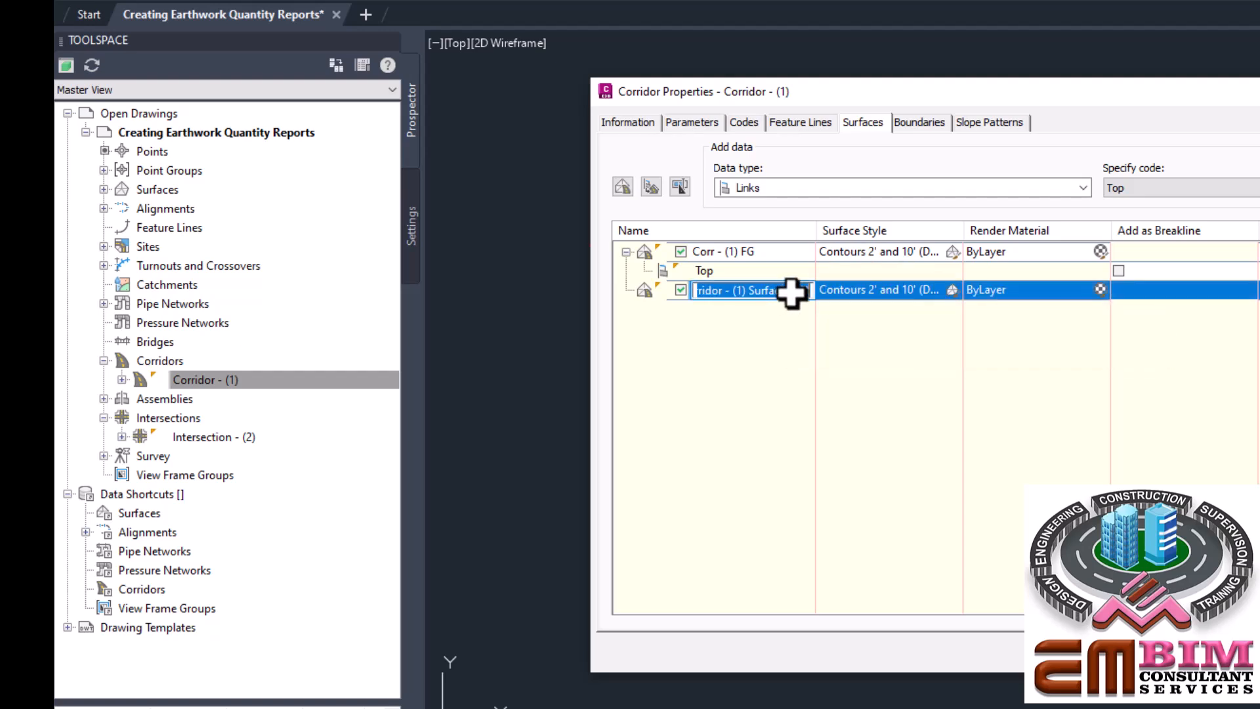
{"action": "type", "text": "C"}
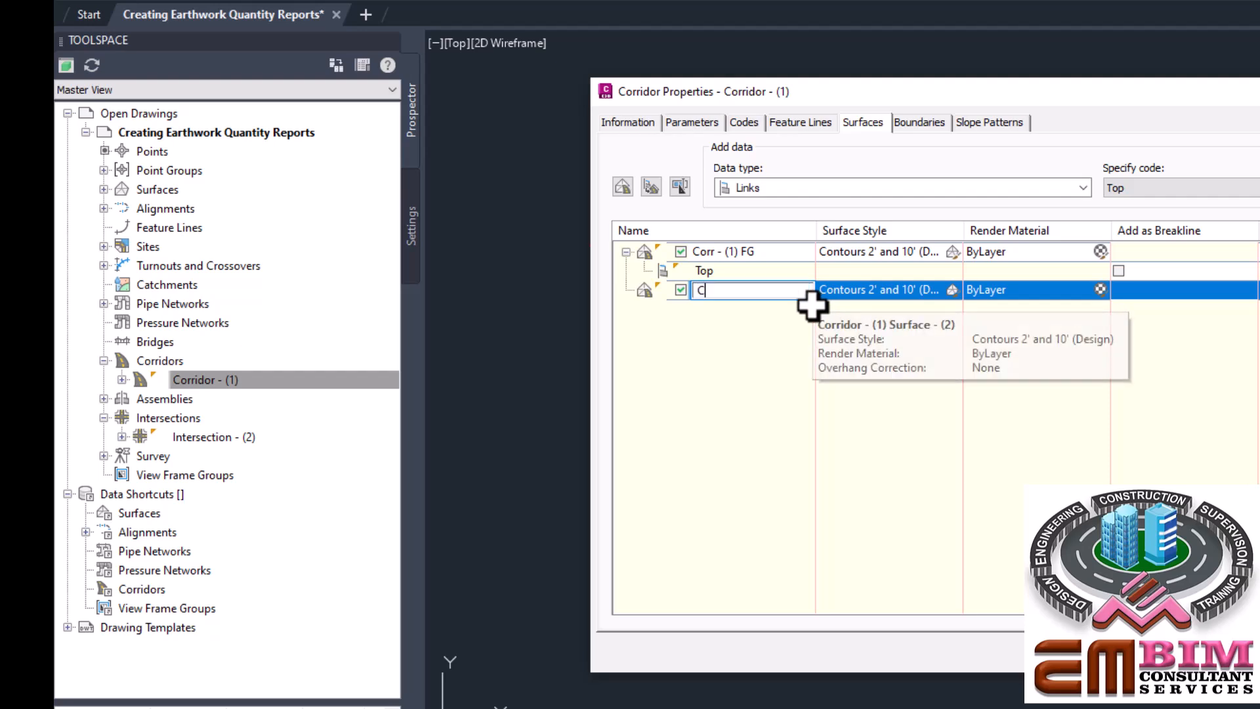
{"action": "type", "text": "orridor"}
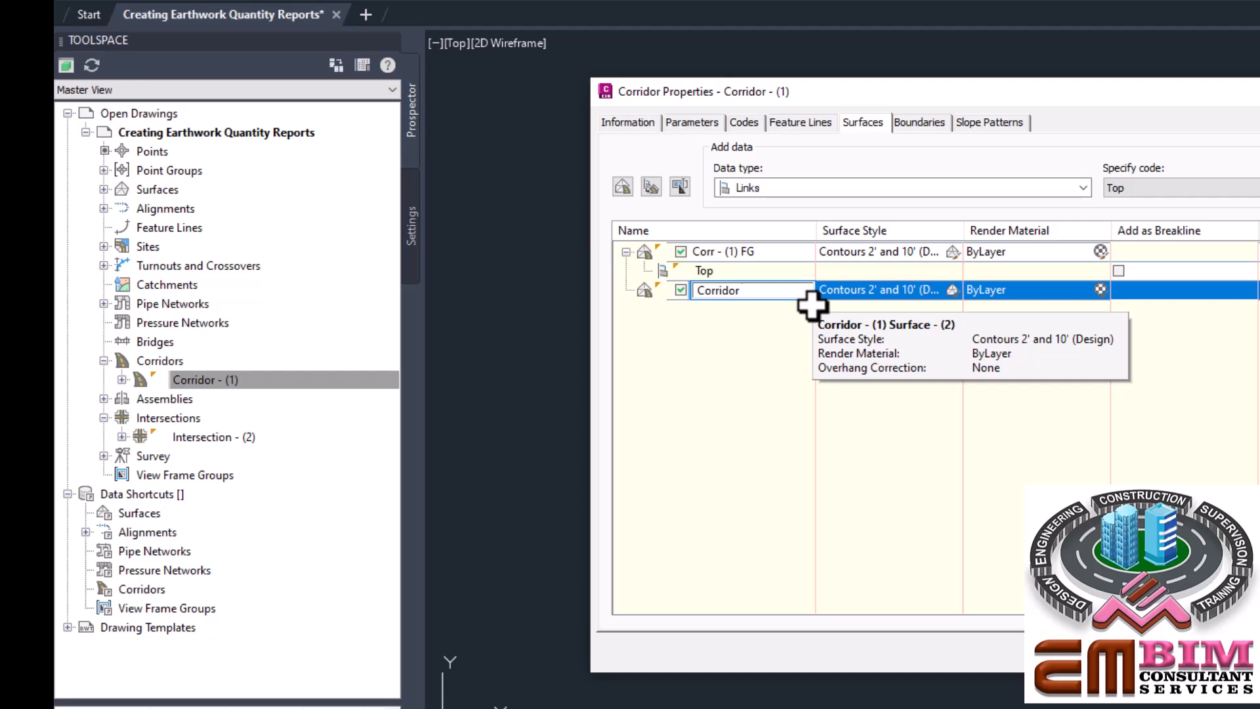
{"action": "type", "text": "_ Datum"}
{"action": "left_click", "coordinate": [750, 293]}
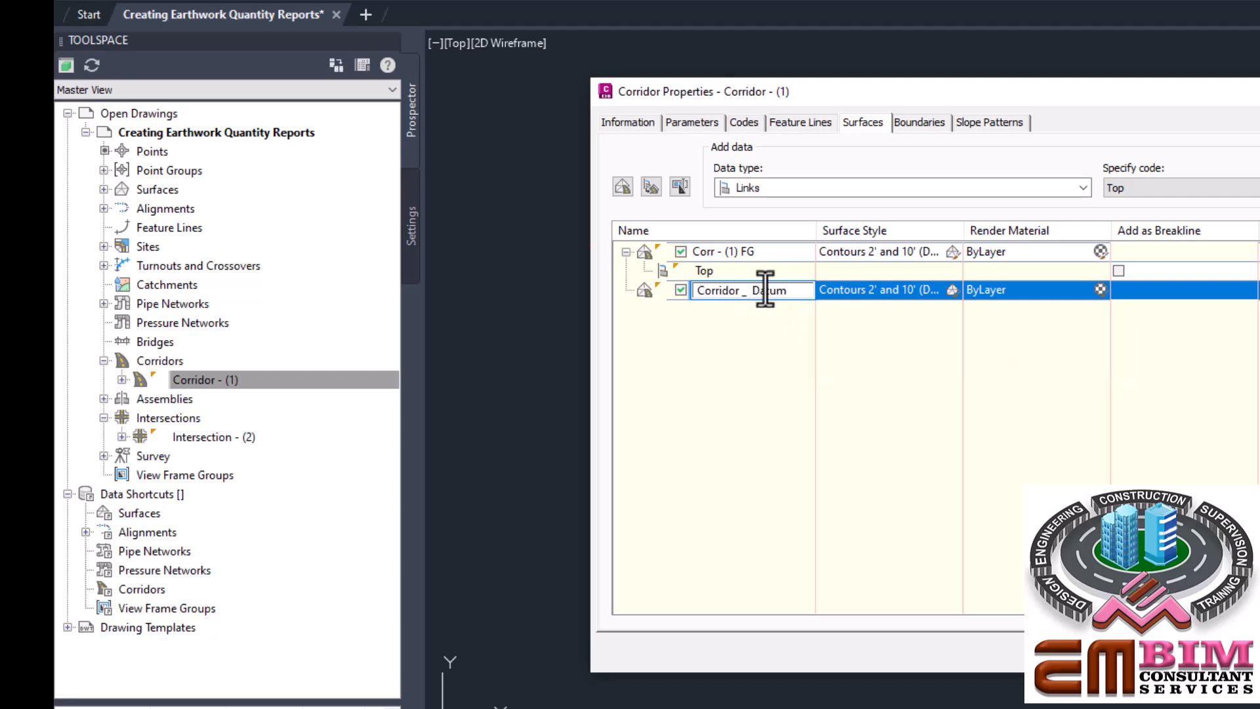
{"action": "key", "text": "BackSpace"}
{"action": "key", "text": "BackSpace"}
{"action": "type", "text": "-1"}
Set the surface style of Corridor -1 Datum to _No Display
{"action": "left_click", "coordinate": [933, 292]}
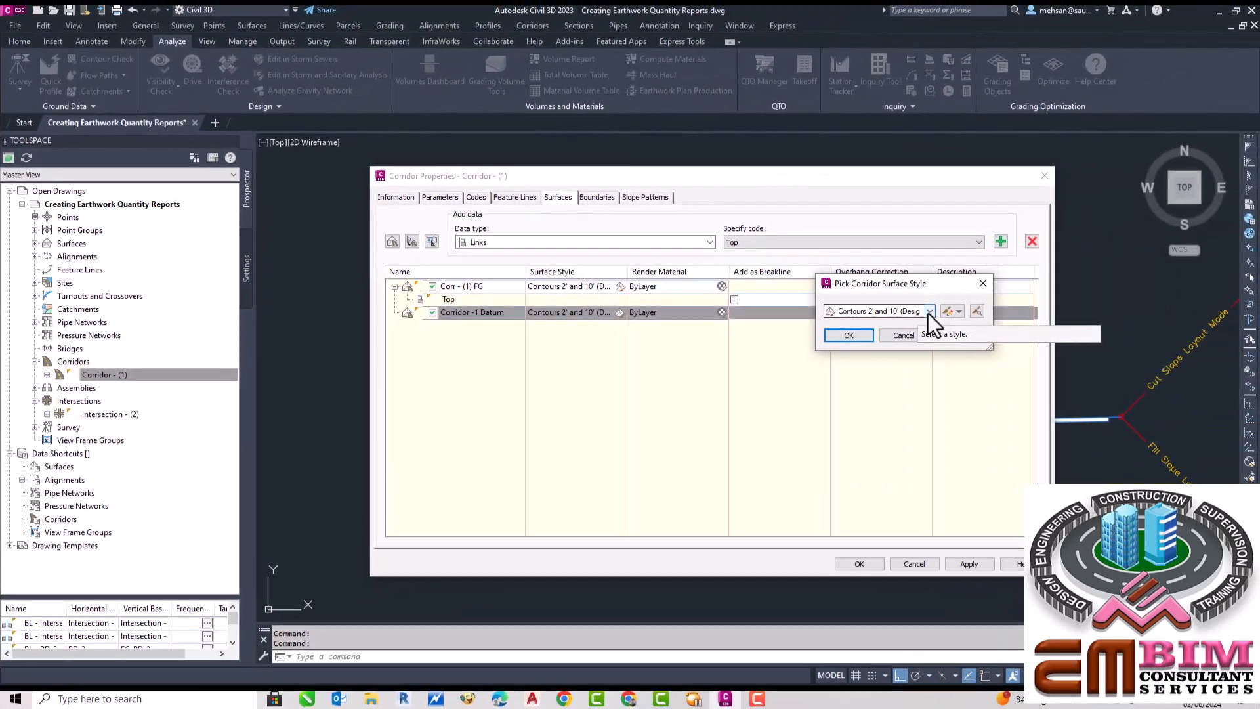
{"action": "left_click", "coordinate": [929, 311]}
{"action": "left_click", "coordinate": [880, 324]}
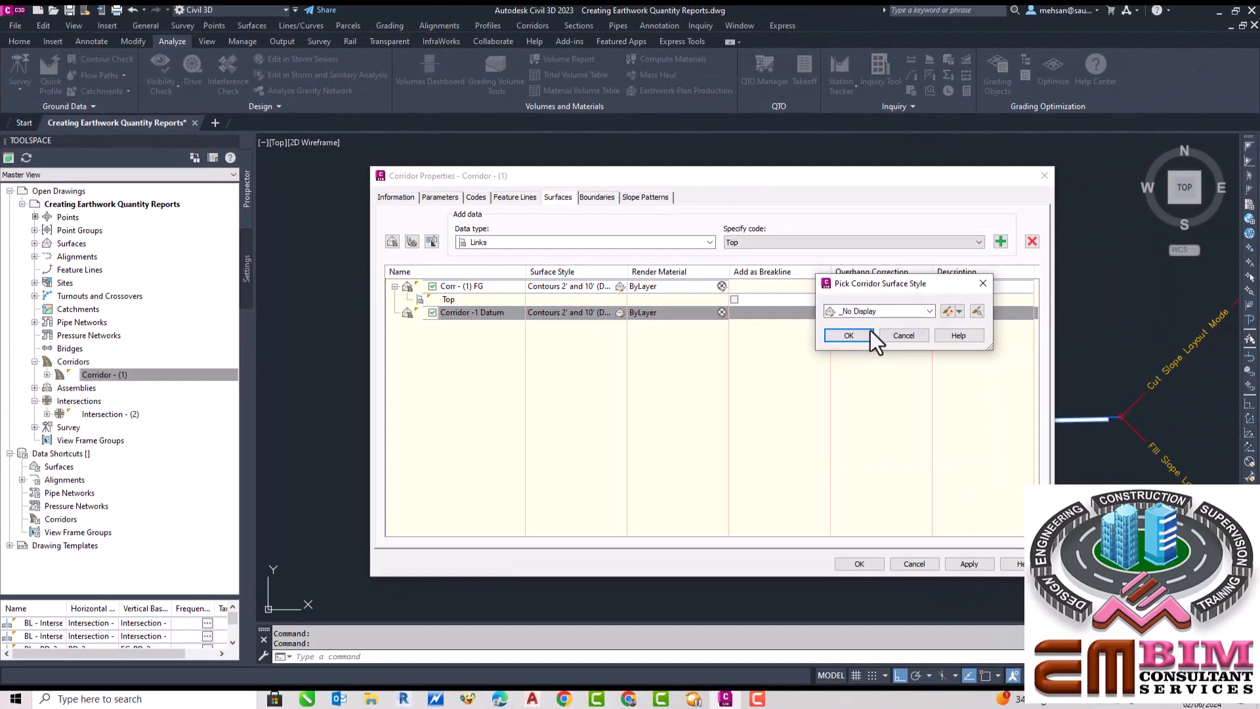
{"action": "left_click", "coordinate": [860, 333]}
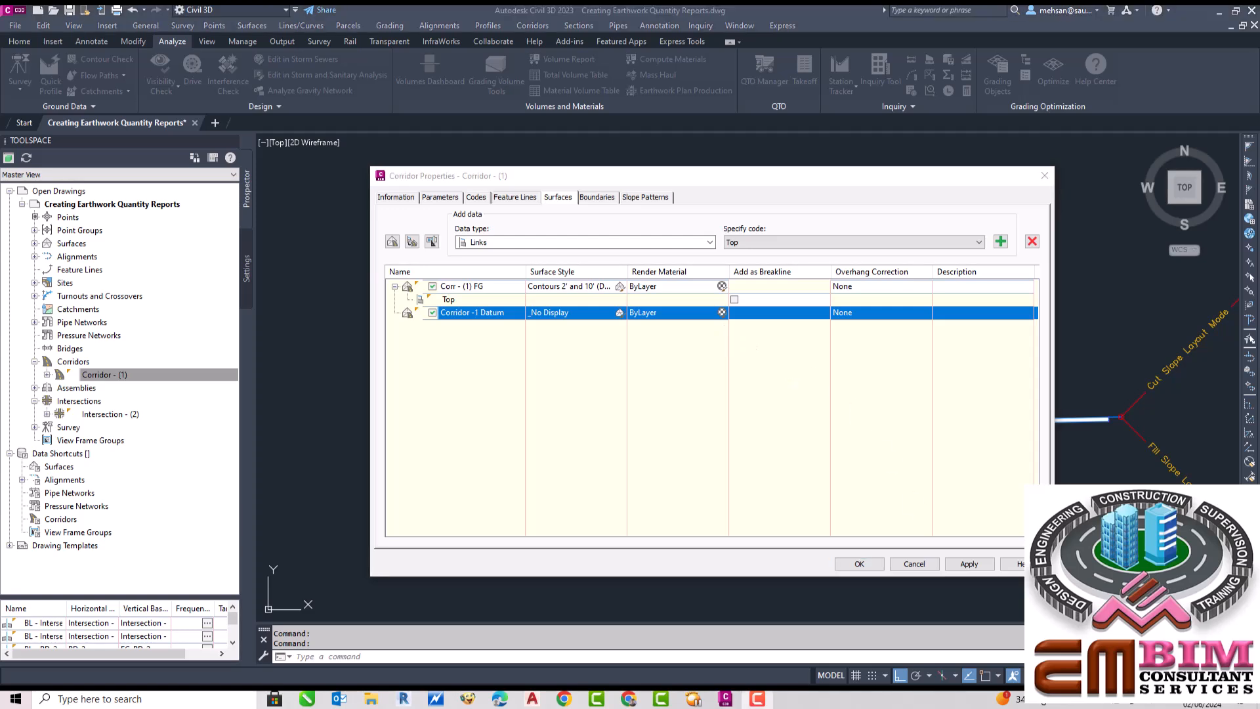
Add the Datum link code to the Corridor -1 Datum surface and include it as breaklines
{"action": "left_click", "coordinate": [975, 242]}
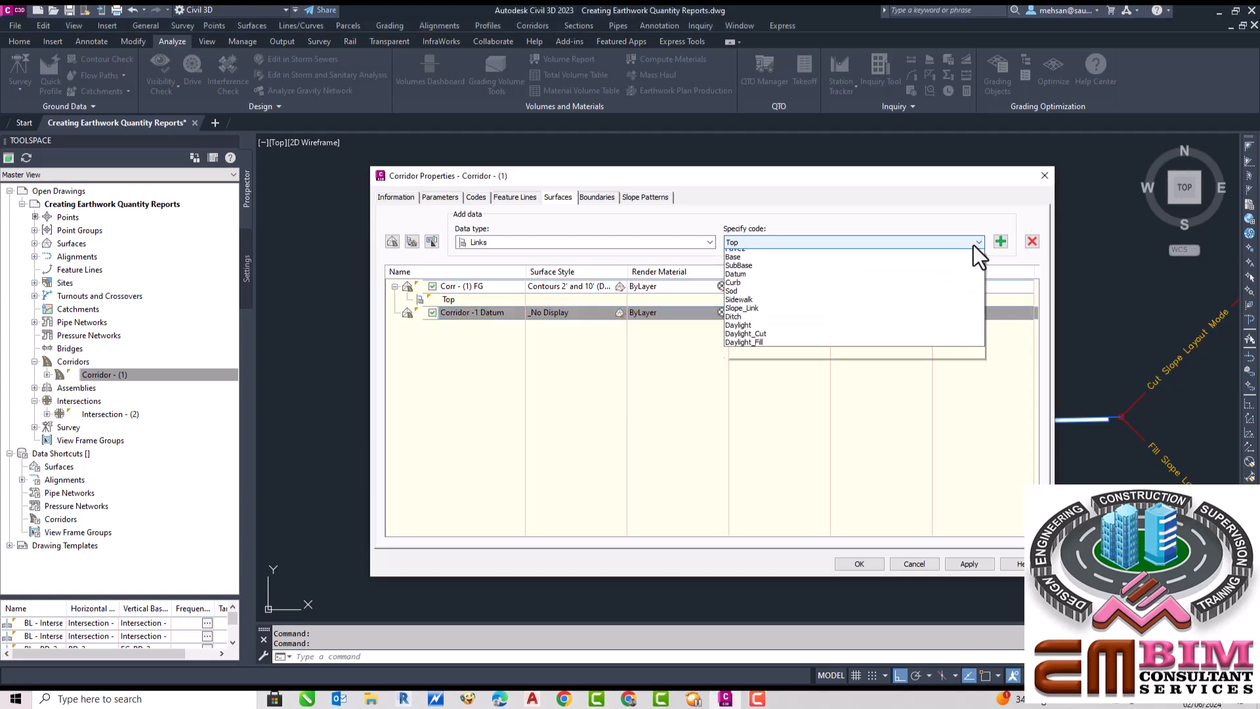
{"action": "left_click", "coordinate": [739, 306]}
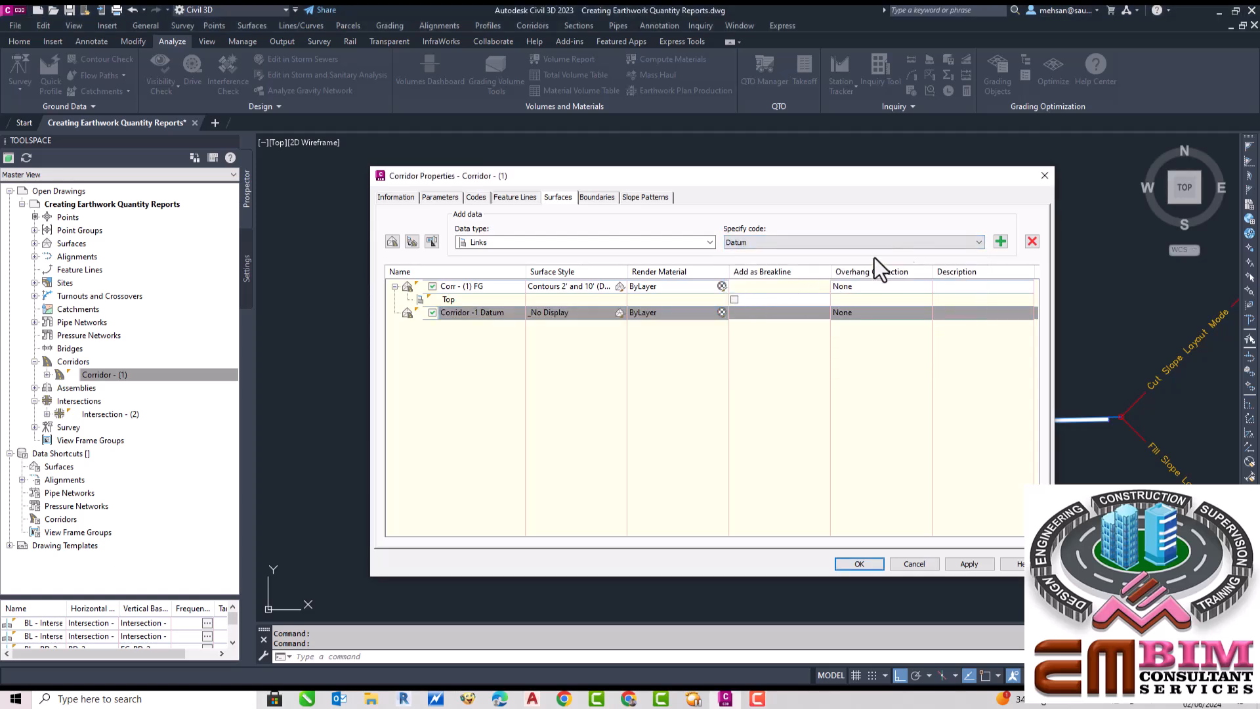
{"action": "left_click", "coordinate": [1001, 241]}
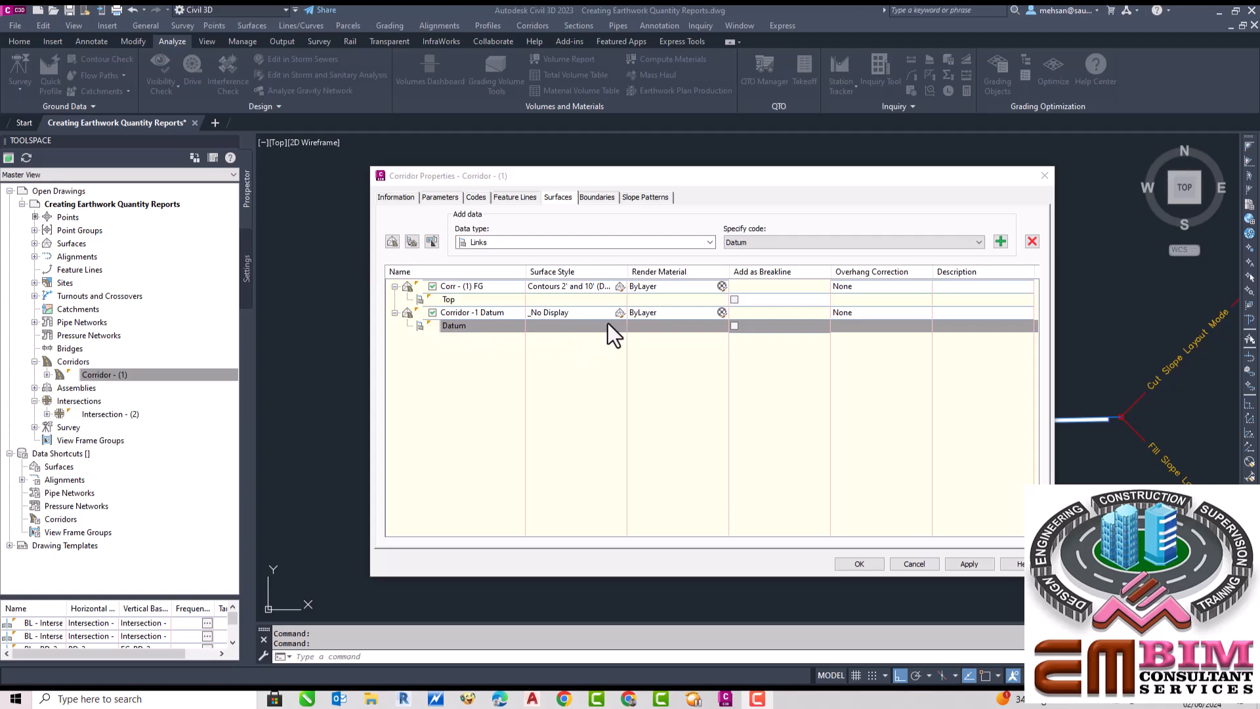
{"action": "left_click", "coordinate": [735, 325]}
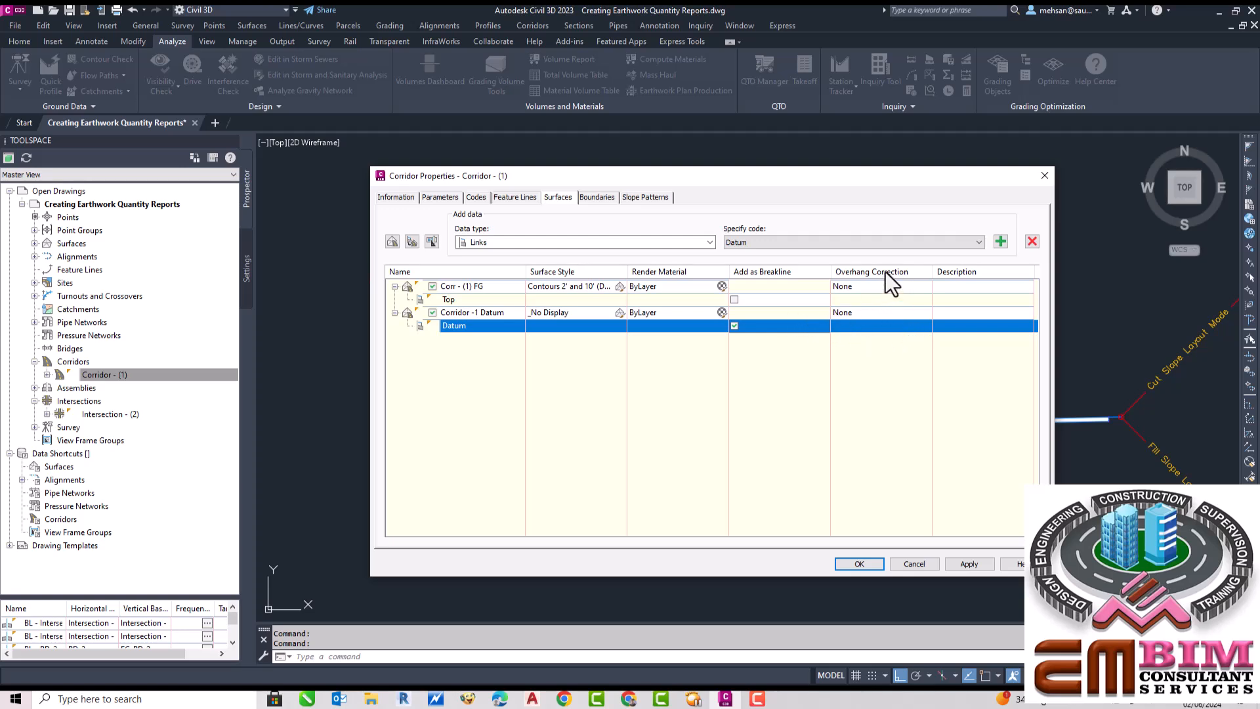
Set the overhang correction of the Corridor -1 Datum surface to Bottom Links
{"action": "left_click", "coordinate": [889, 313]}
{"action": "left_click", "coordinate": [886, 314]}
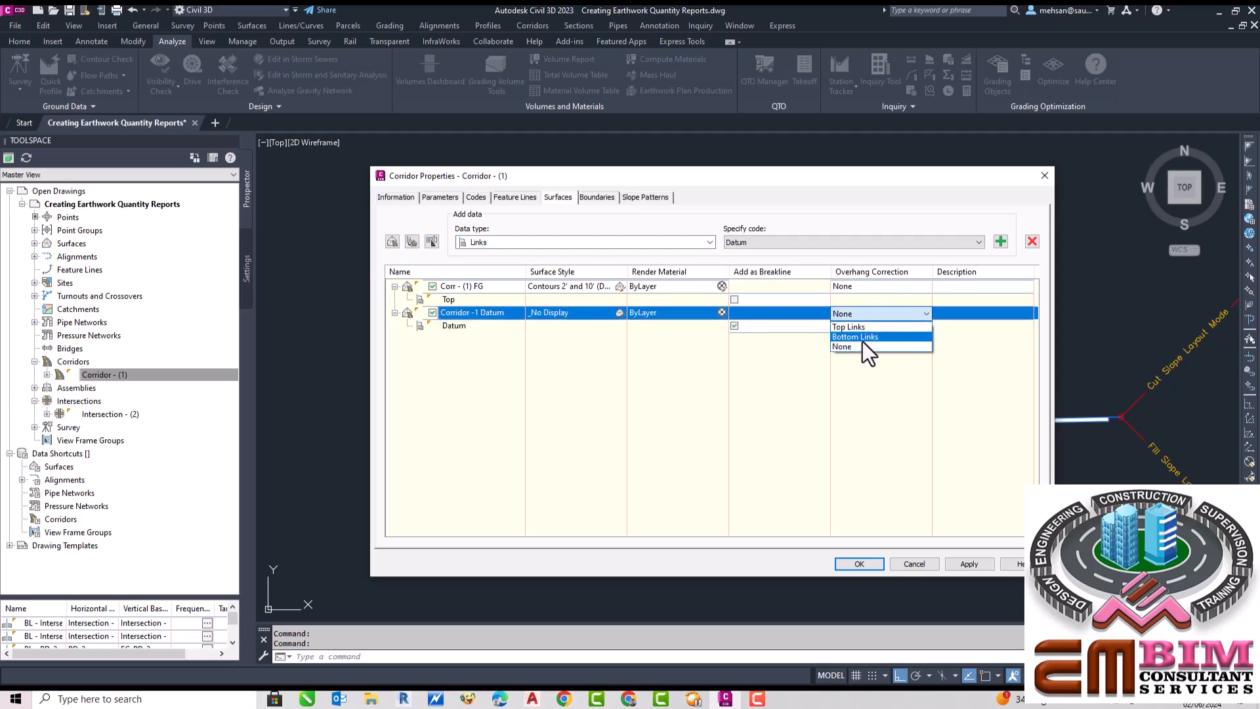
{"action": "left_click", "coordinate": [862, 337]}
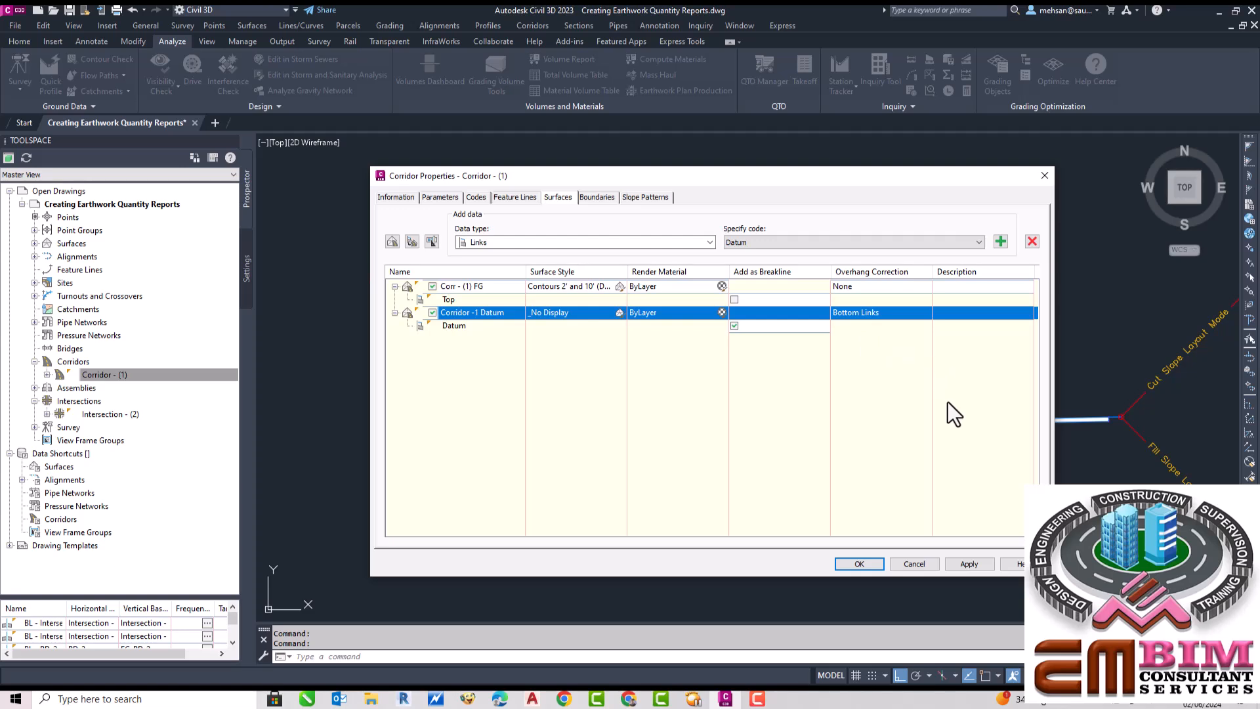
Add the corridor extents as outer boundary to the Corridor -1 Datum surface and accept the corridor properties
{"action": "left_click", "coordinate": [597, 198]}
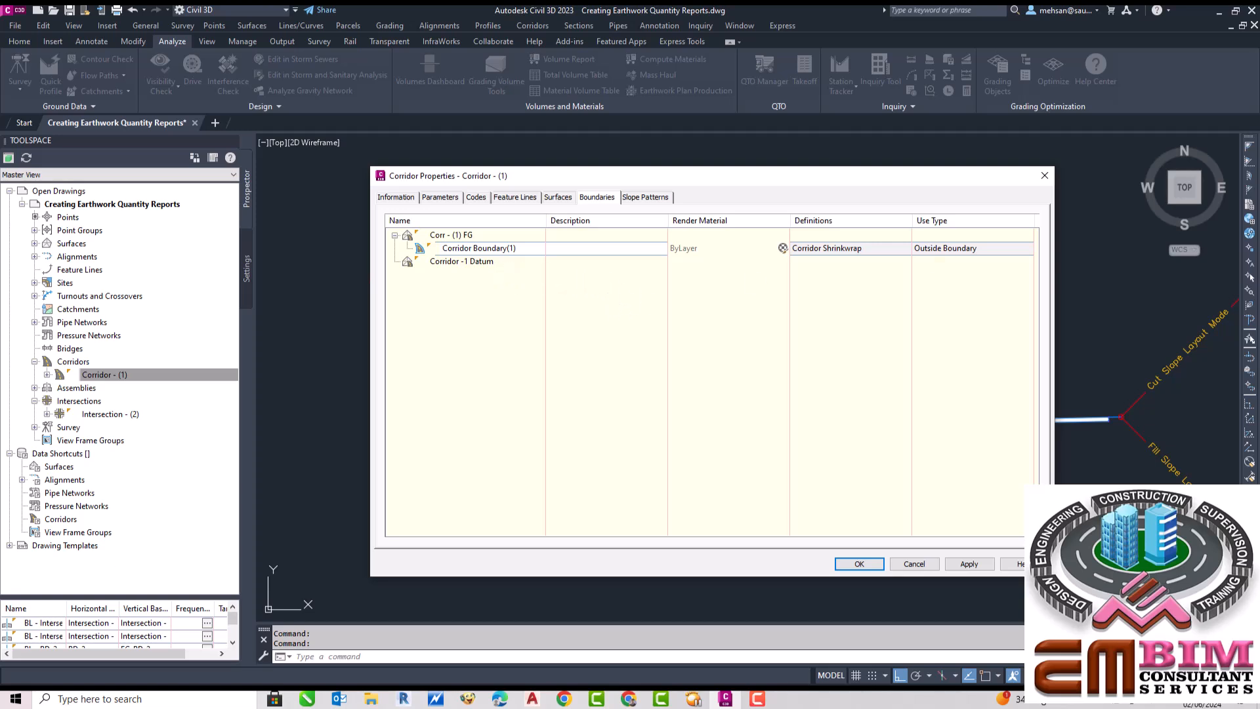
{"action": "left_click", "coordinate": [463, 263]}
{"action": "right_click", "coordinate": [463, 263]}
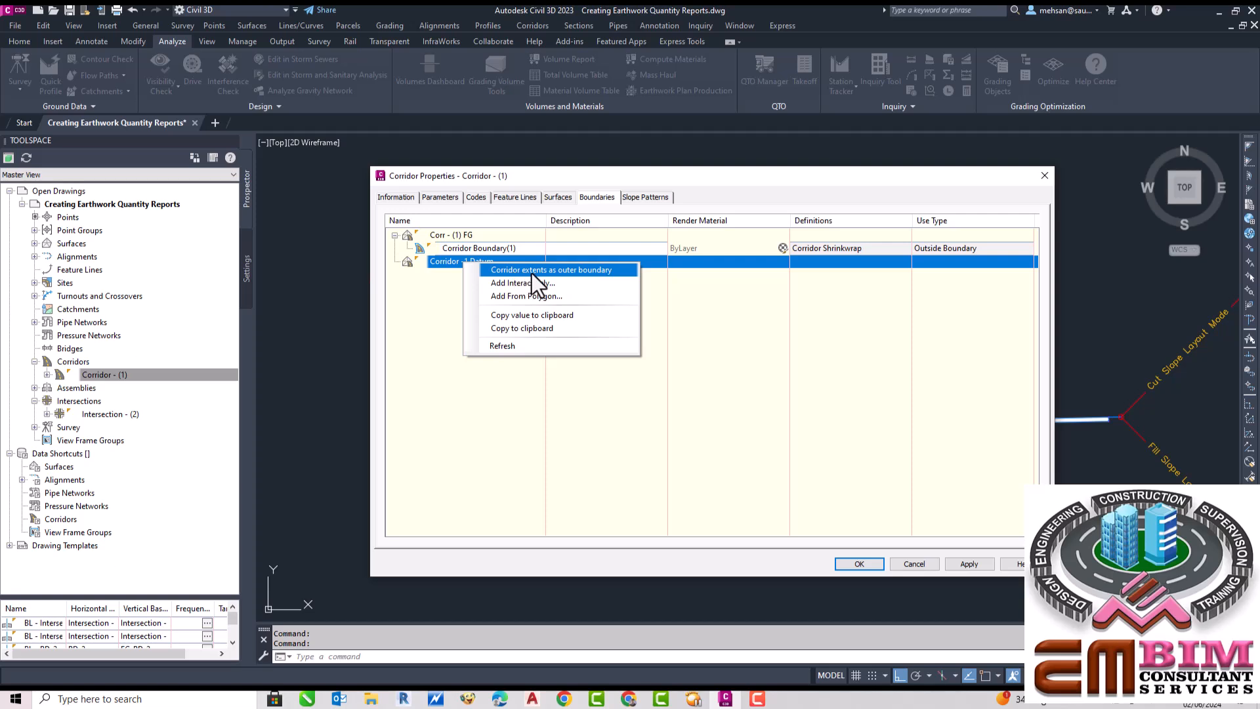
{"action": "left_click", "coordinate": [561, 269]}
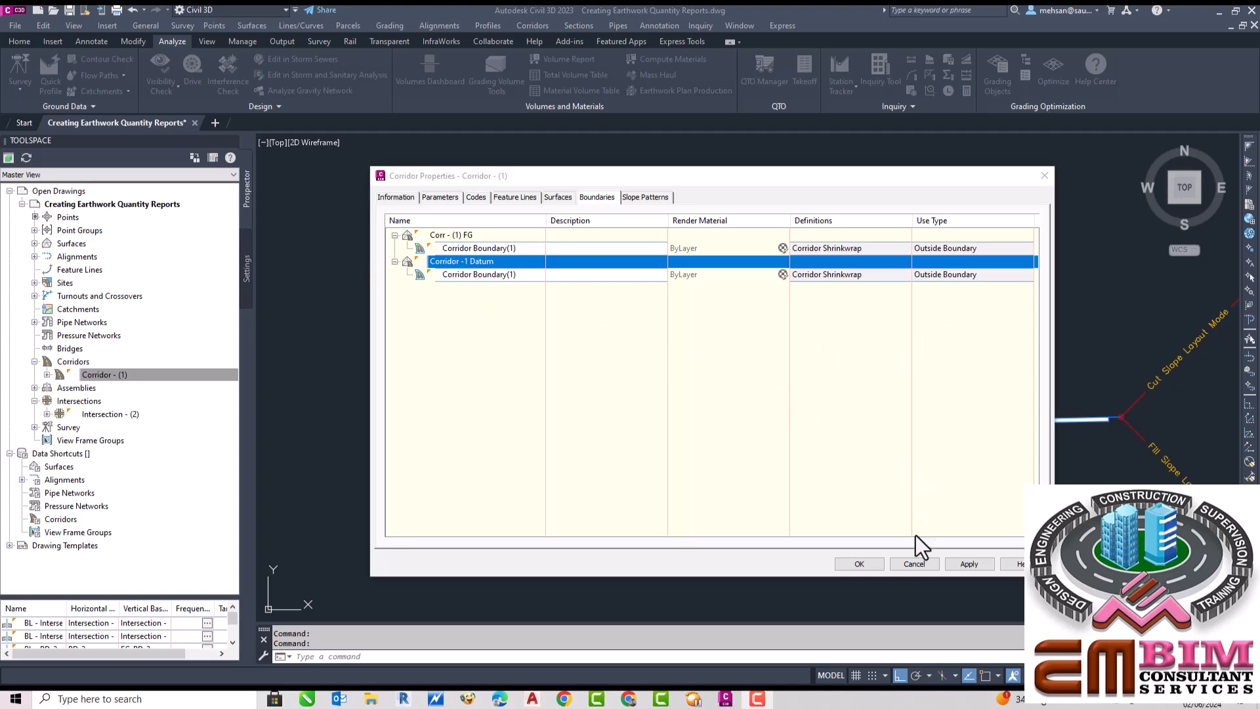
{"action": "left_click", "coordinate": [863, 564]}
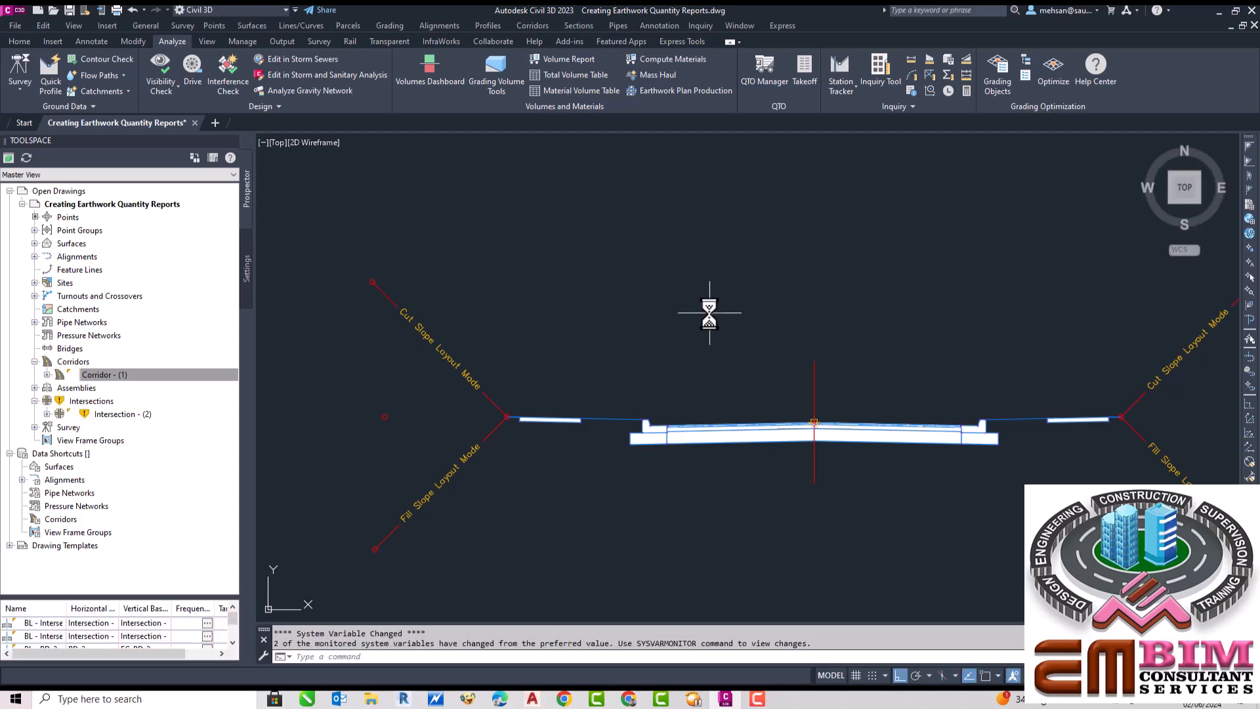
Add the Corridor -1 Datum surface as a sampled source for the sections of Section Sheet - 1 on alignment RD-1
{"action": "left_click", "coordinate": [35, 244]}
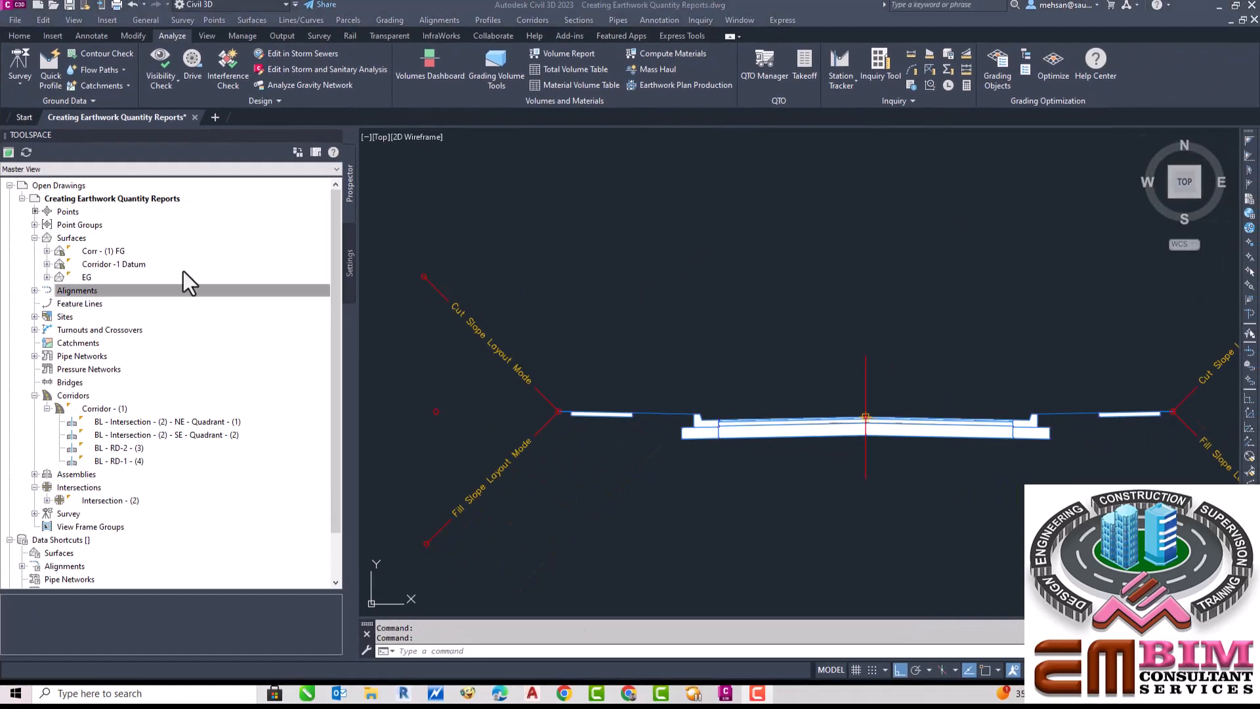
{"action": "left_click", "coordinate": [179, 290]}
{"action": "left_click", "coordinate": [35, 290]}
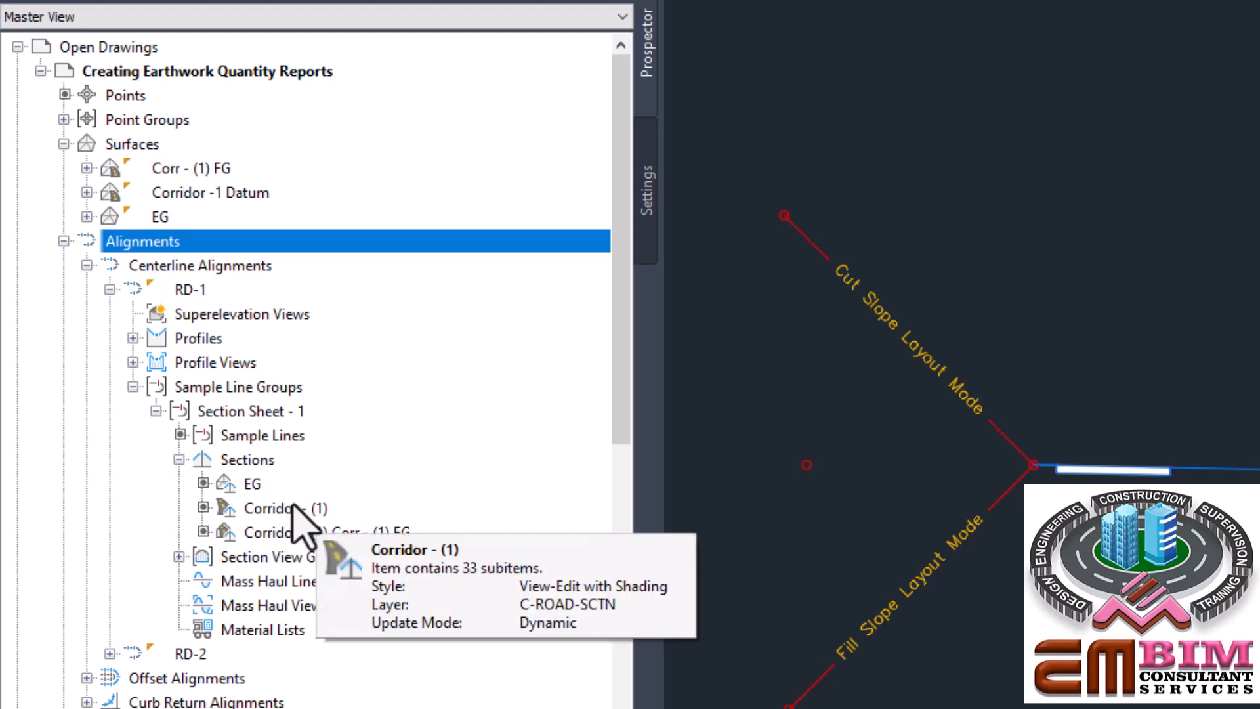
{"action": "right_click", "coordinate": [261, 462]}
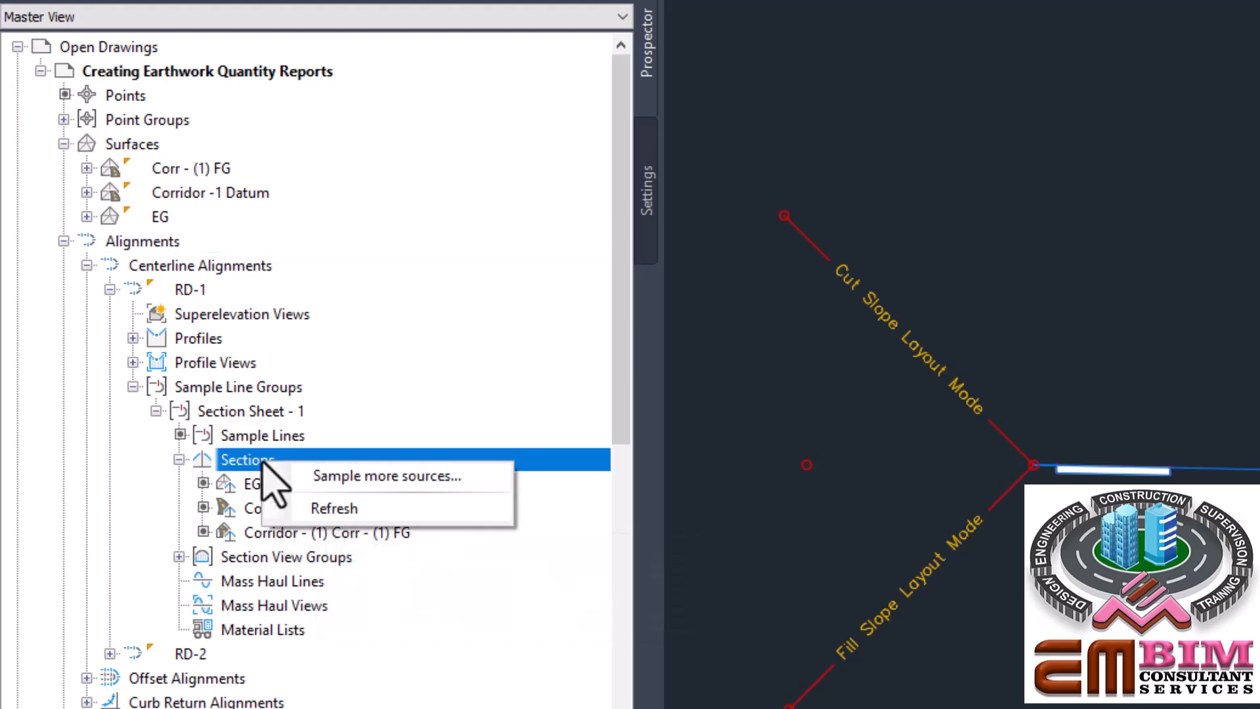
{"action": "left_click", "coordinate": [367, 484]}
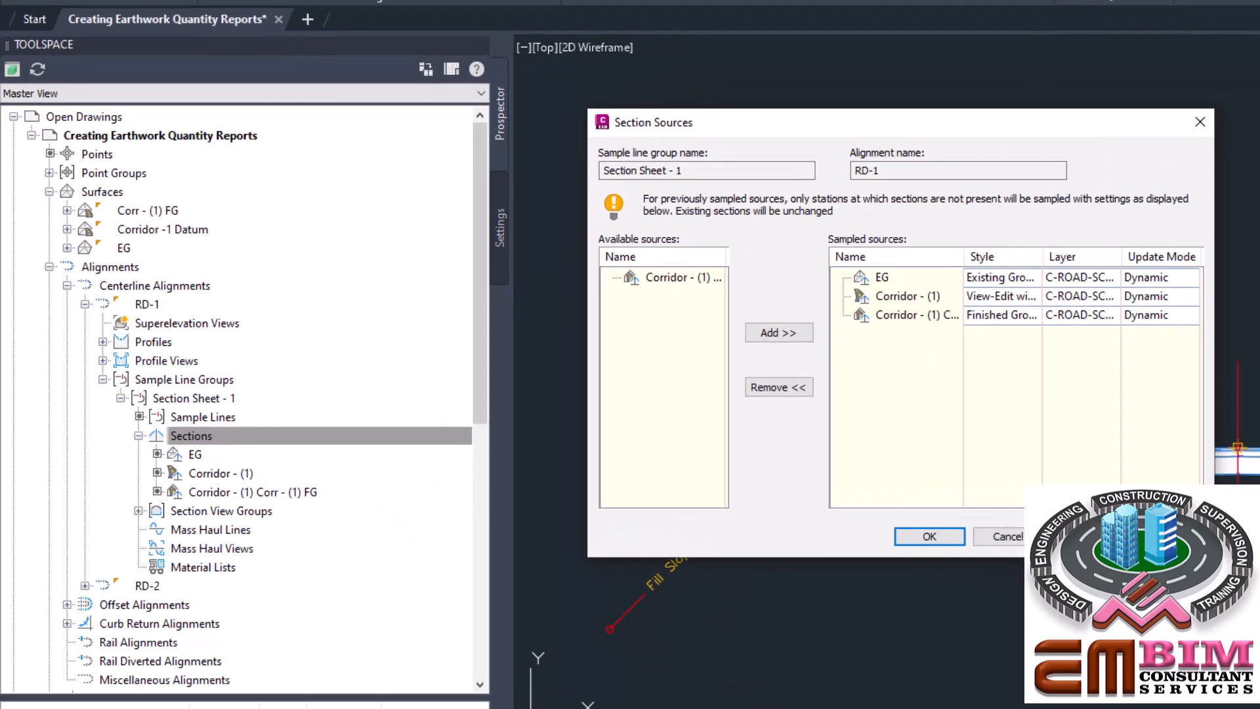
{"action": "left_click_drag", "start_coordinate": [1215, 450], "coordinate": [1259, 450]}
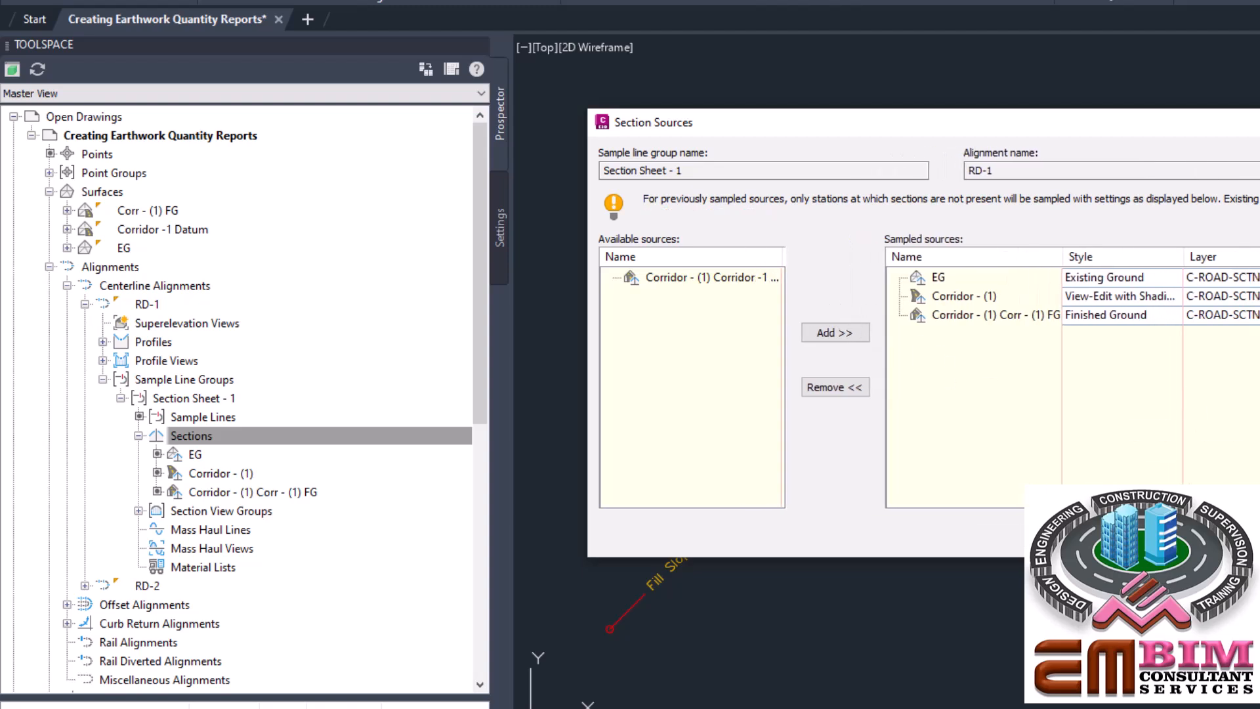
{"action": "left_click_drag", "start_coordinate": [1259, 558], "coordinate": [1259, 584]}
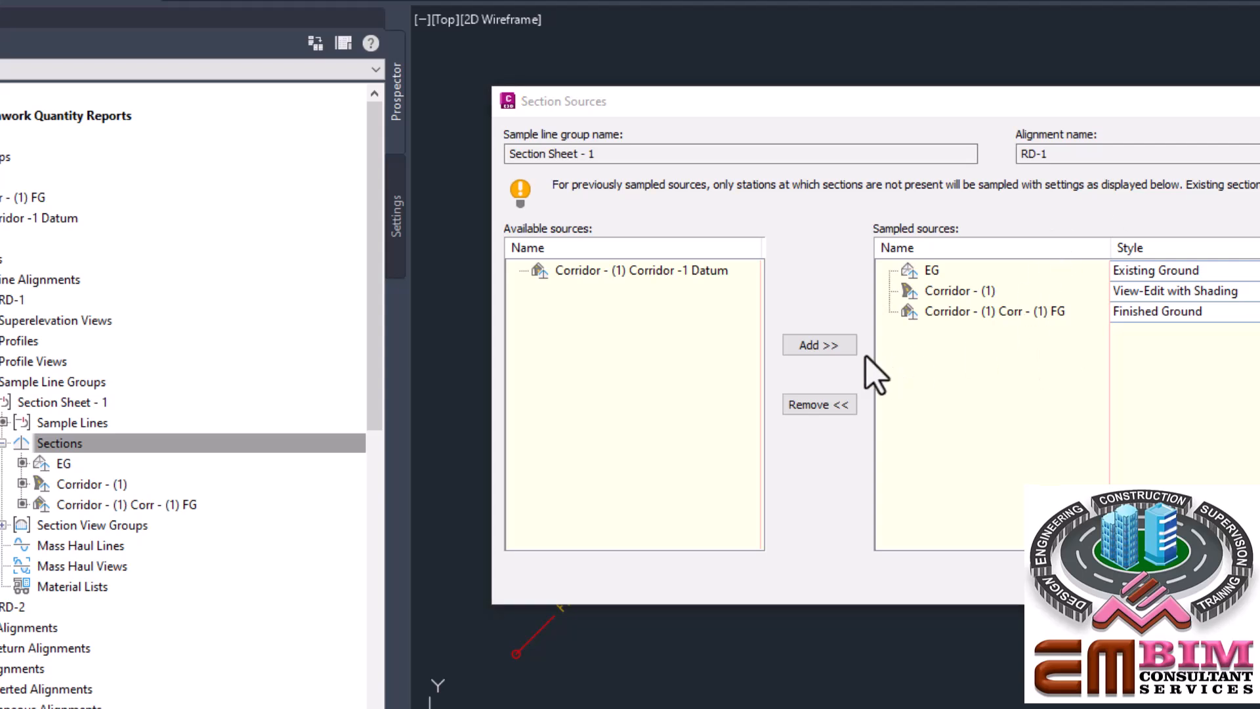
{"action": "left_click", "coordinate": [611, 272]}
{"action": "left_click", "coordinate": [842, 343]}
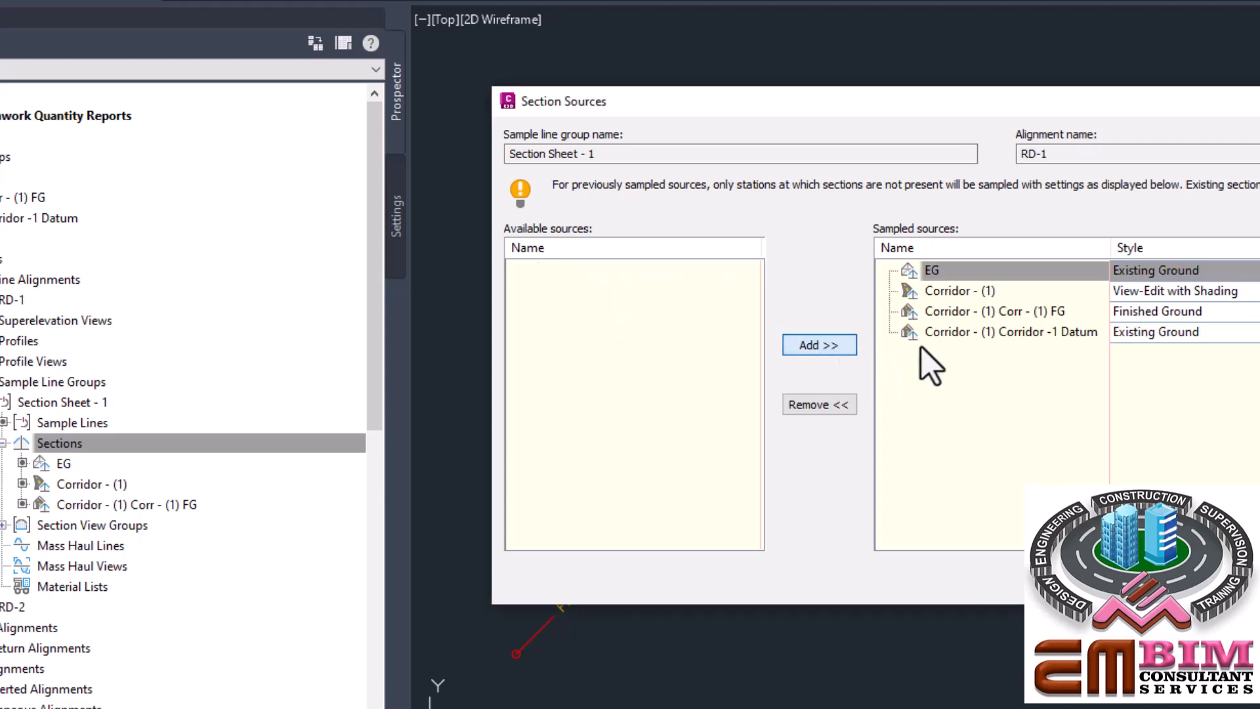
Set the section style of the sampled Corridor -1 Datum source to Standard and accept the section sources
{"action": "left_click", "coordinate": [1067, 334]}
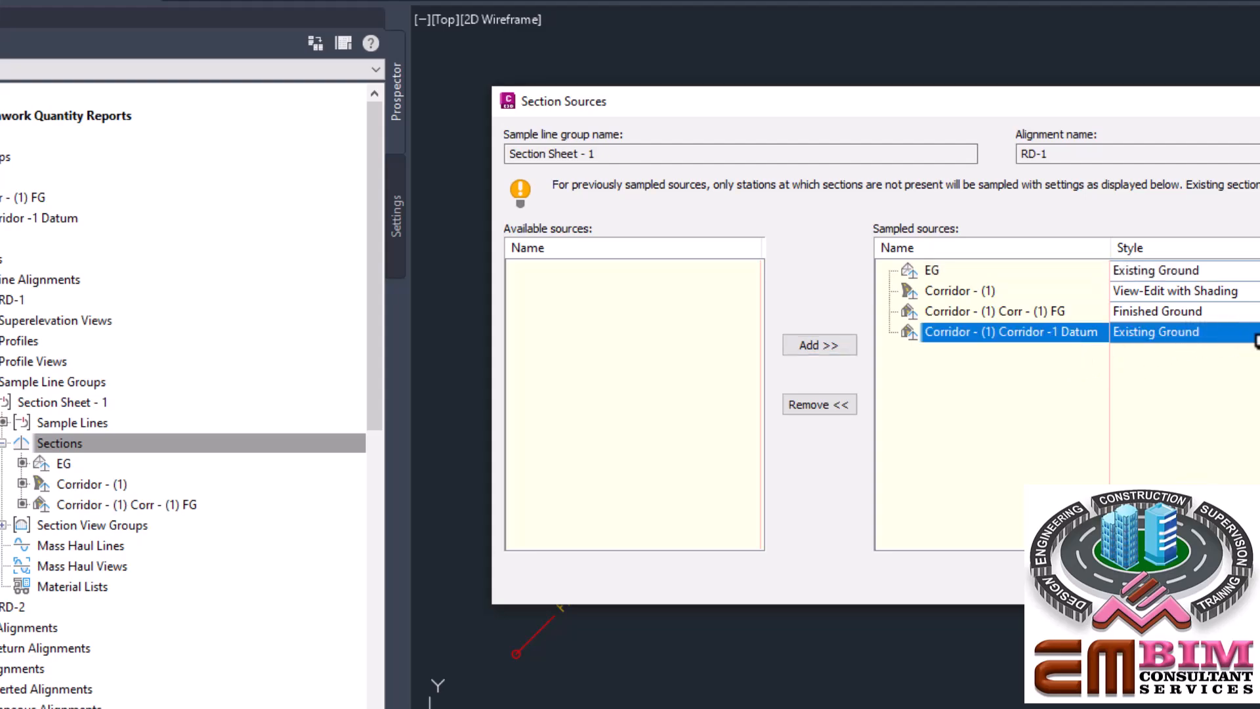
{"action": "left_click", "coordinate": [1181, 332]}
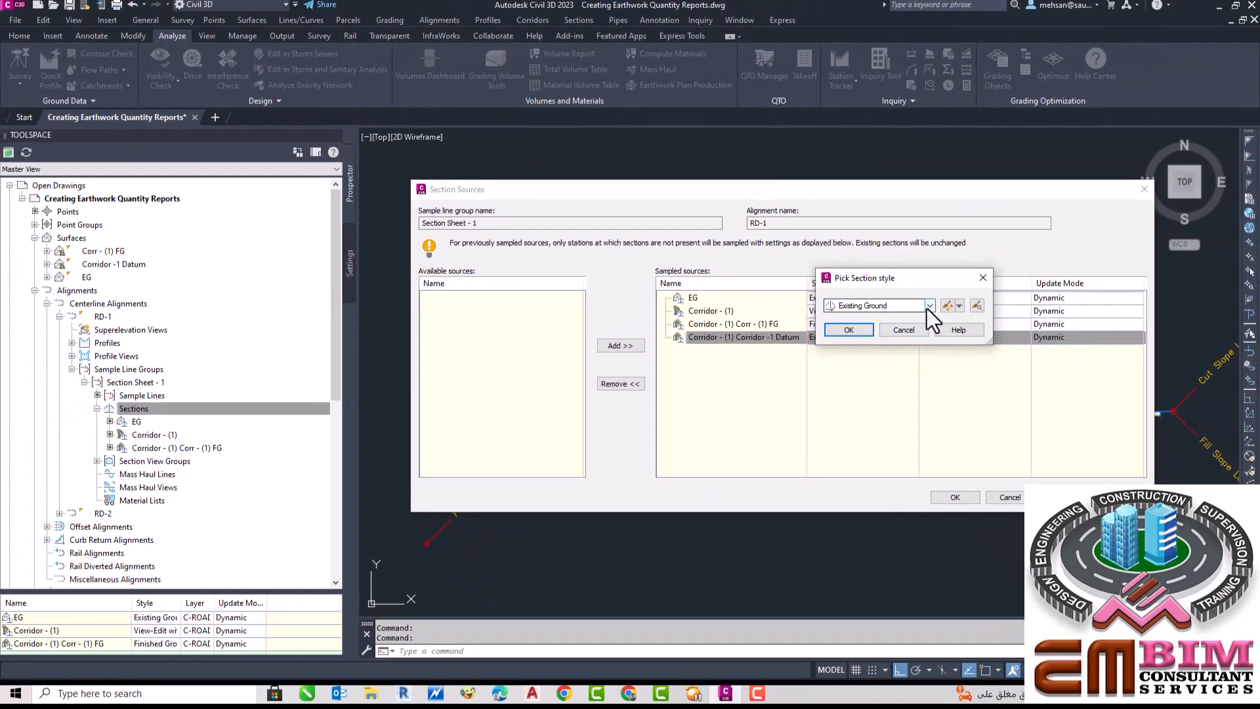
{"action": "left_click", "coordinate": [927, 306]}
{"action": "left_click", "coordinate": [873, 340]}
{"action": "left_click", "coordinate": [848, 331]}
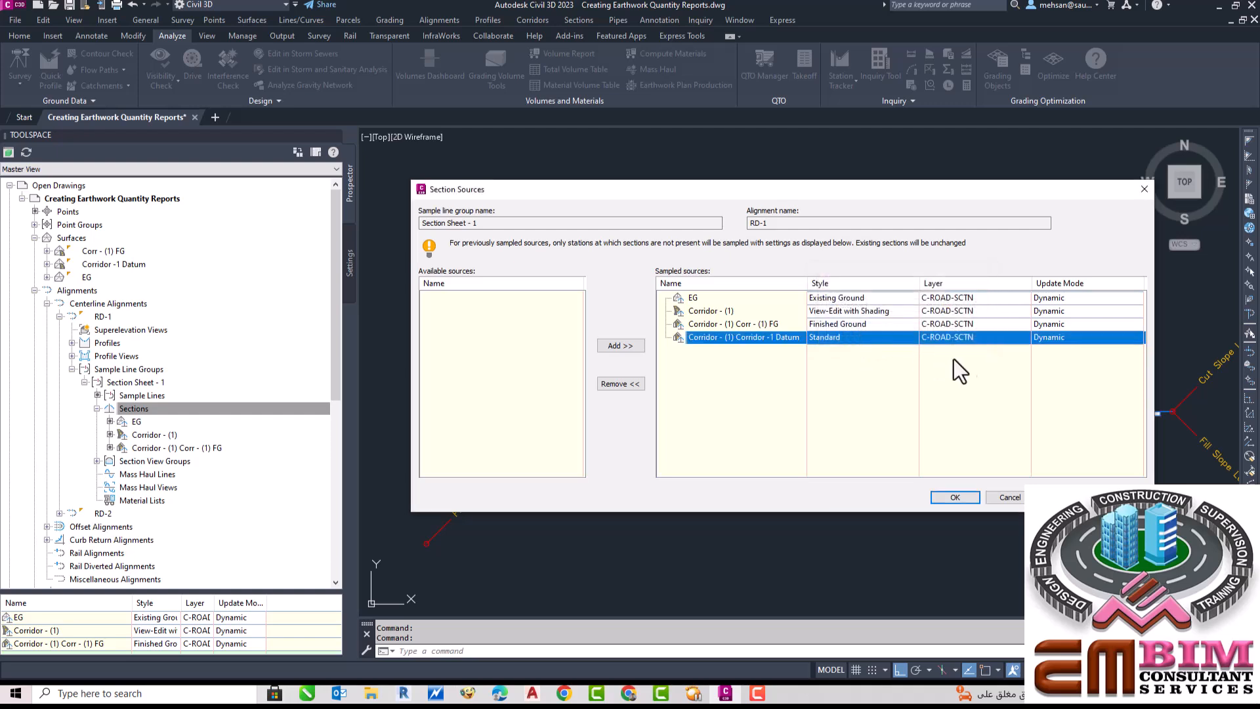
{"action": "left_click", "coordinate": [966, 493]}
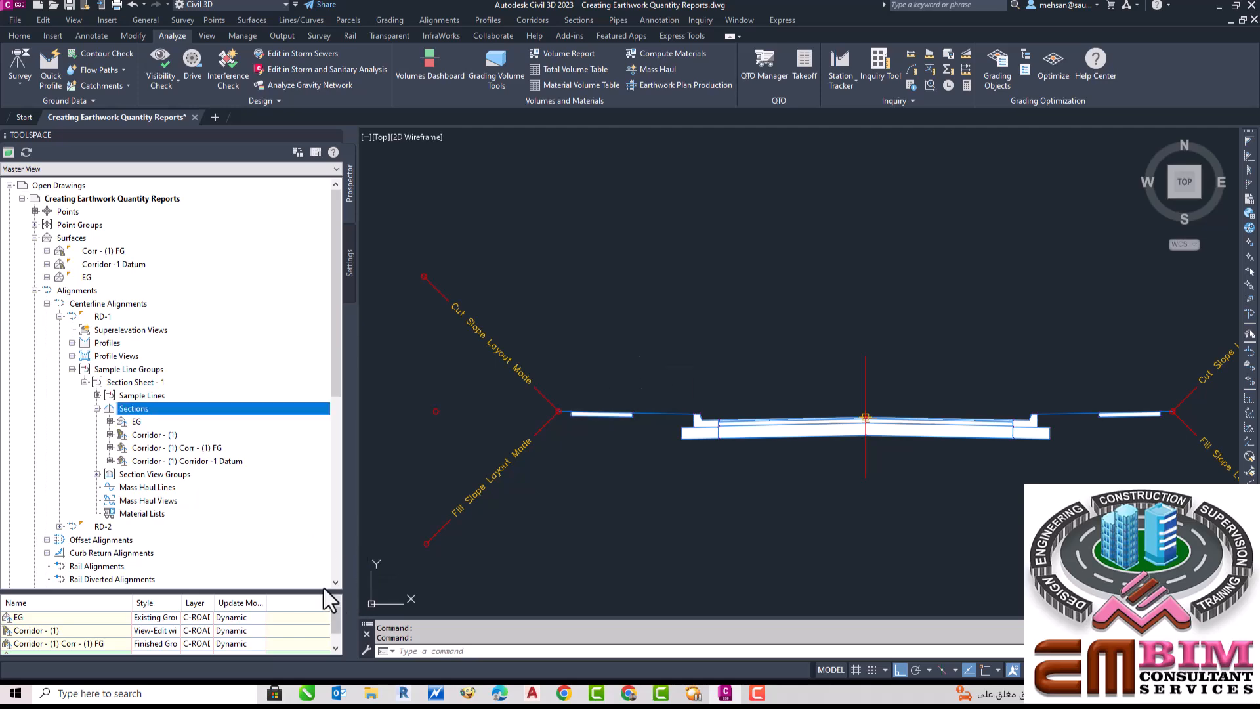
{"action": "left_click_drag", "start_coordinate": [319, 590], "coordinate": [319, 535]}
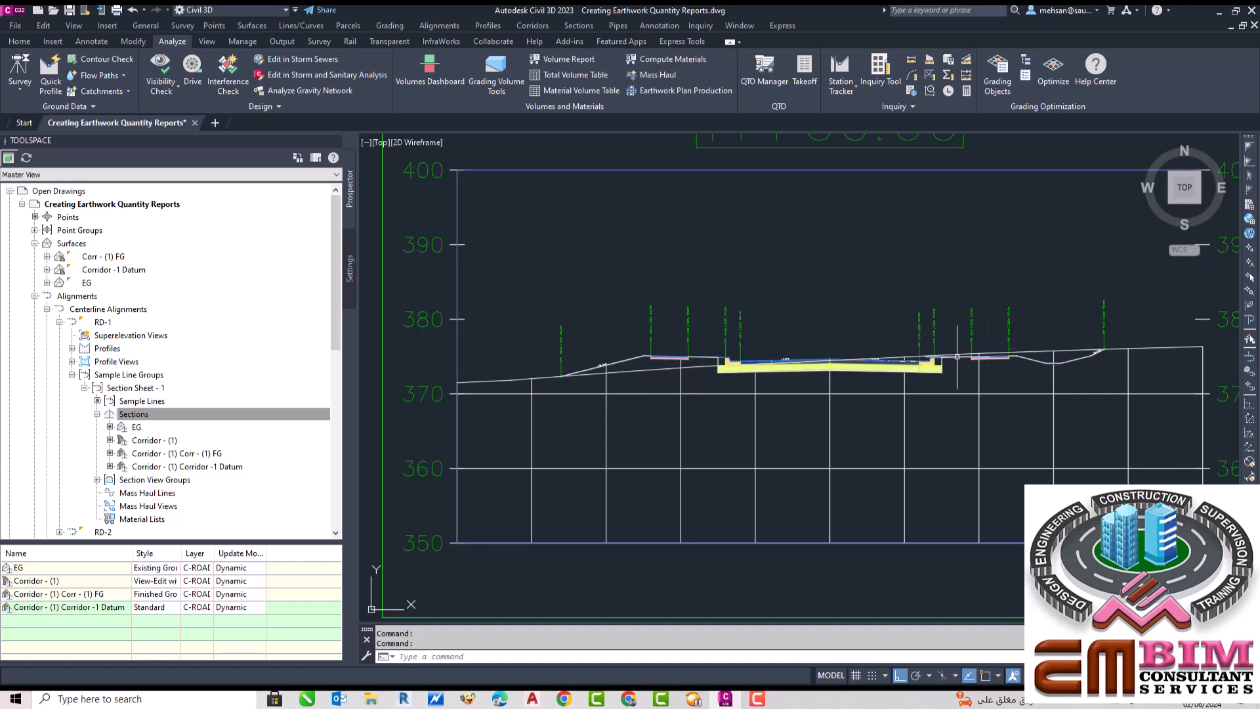
Start computing materials for alignment RD-1 with the sample line group Section Sheet - 1
{"action": "mouse_move", "coordinate": [955, 357]}
{"action": "scroll", "coordinate": [860, 380], "scroll_direction": "down", "scroll_amount": 4}
{"action": "scroll", "coordinate": [860, 380], "scroll_direction": "up", "scroll_amount": 4}
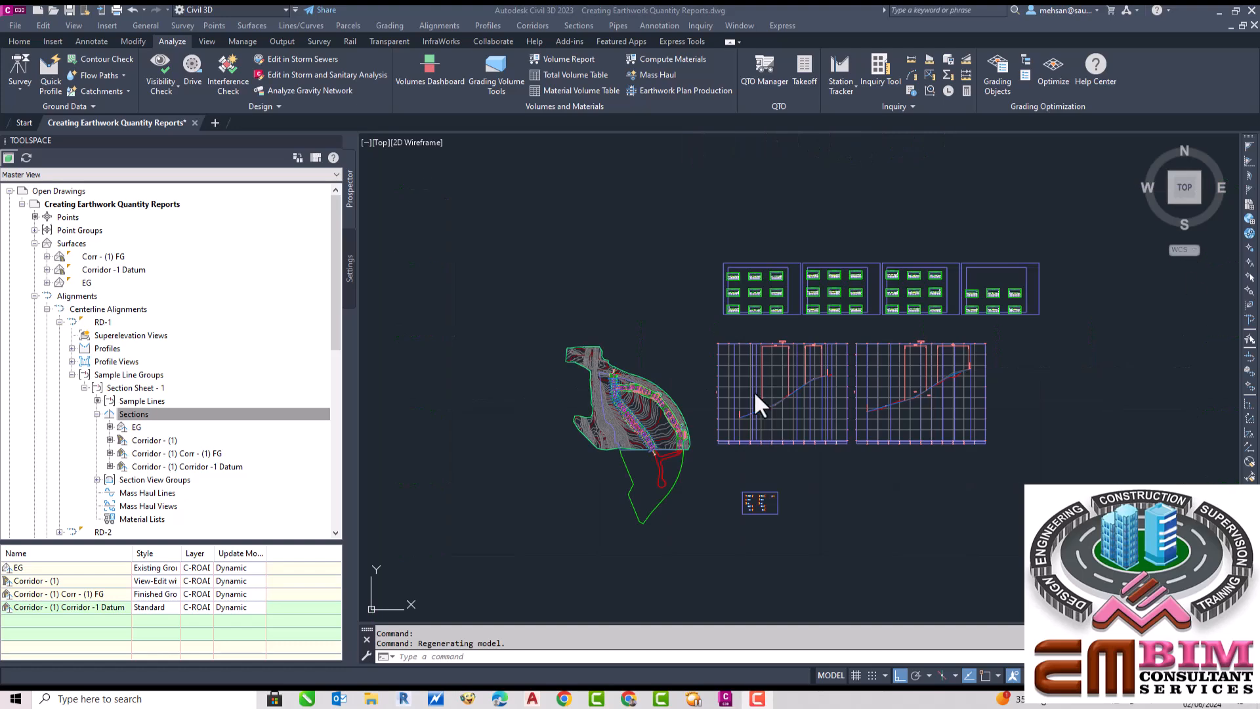
{"action": "left_click", "coordinate": [667, 283]}
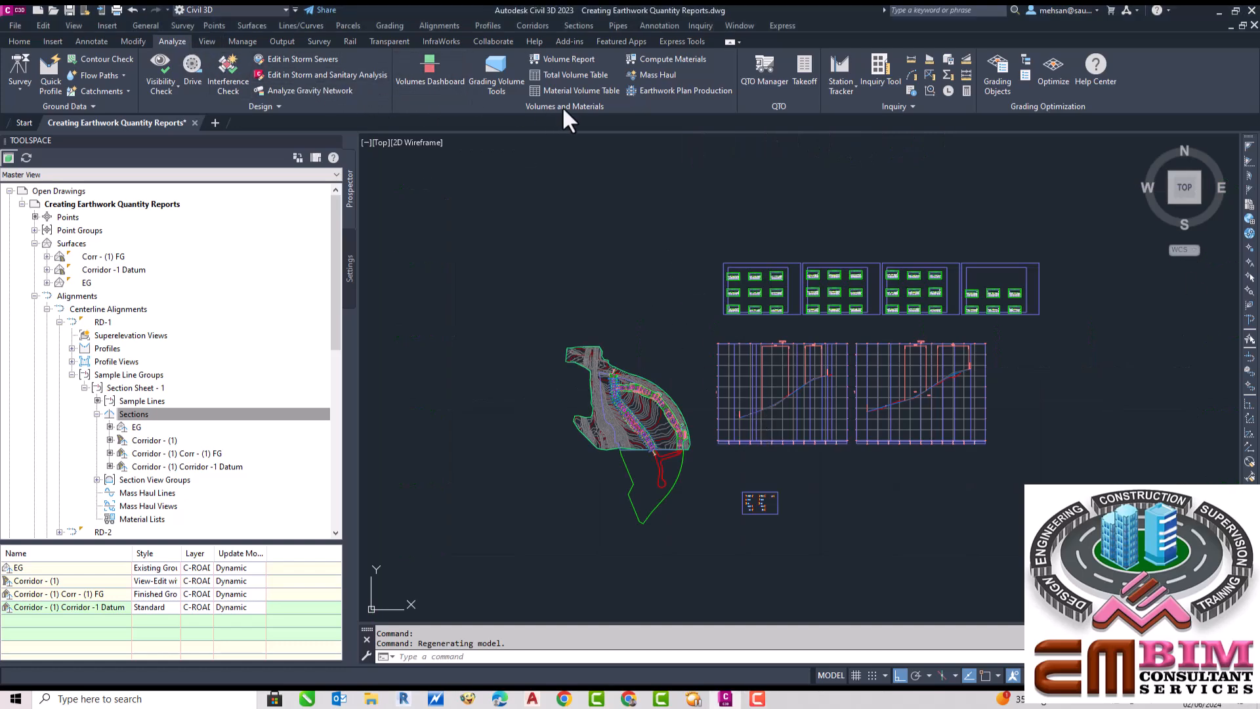
{"action": "left_click", "coordinate": [667, 58]}
{"action": "left_click_drag", "start_coordinate": [685, 286], "coordinate": [979, 205]}
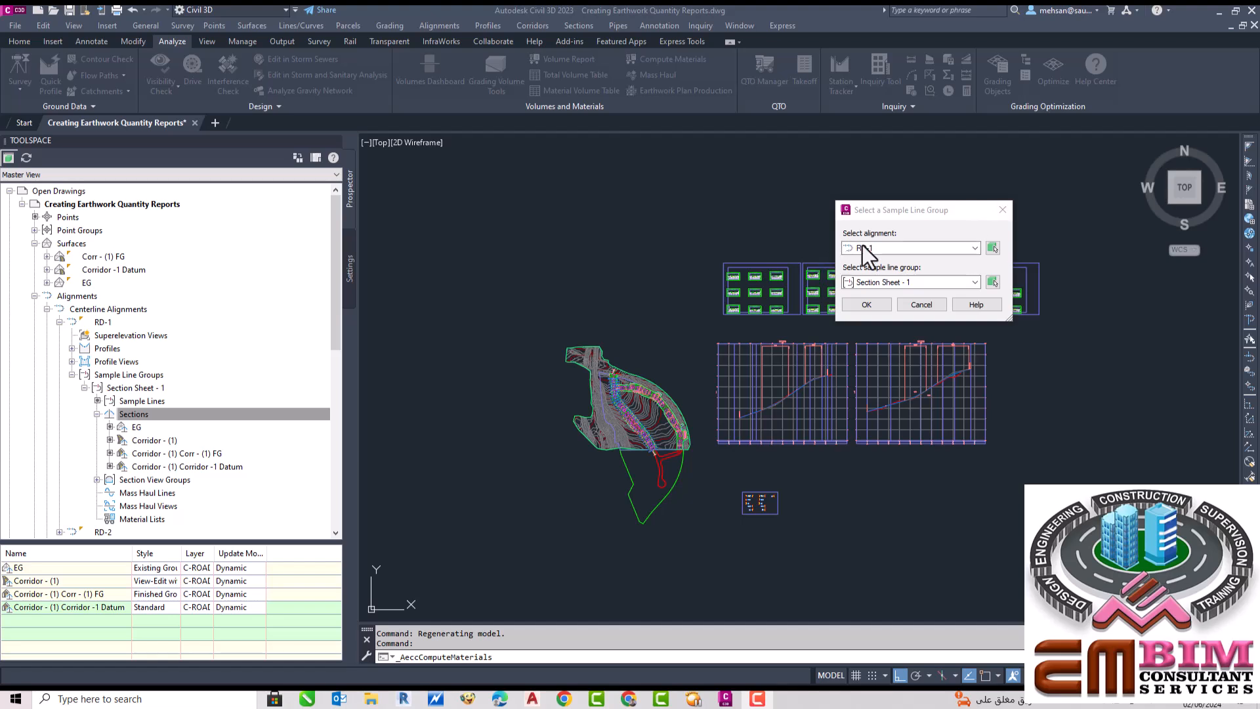
{"action": "left_click", "coordinate": [919, 285]}
{"action": "left_click", "coordinate": [915, 295]}
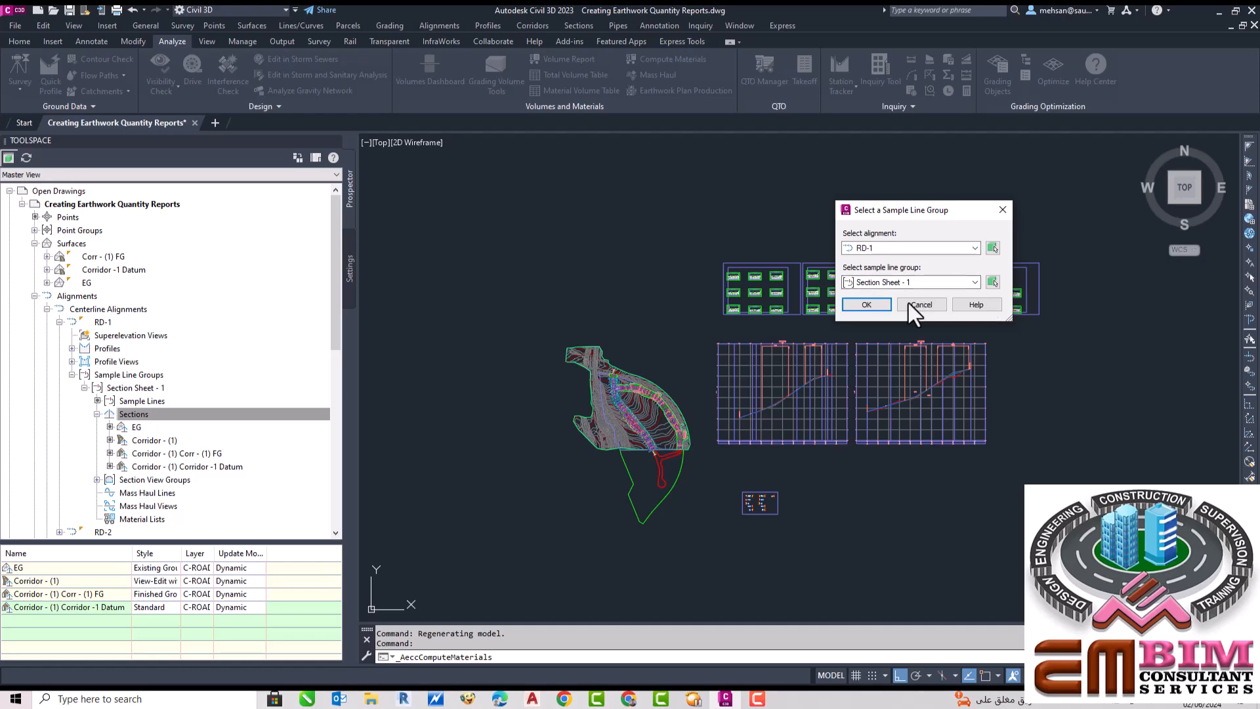
{"action": "left_click", "coordinate": [866, 305]}
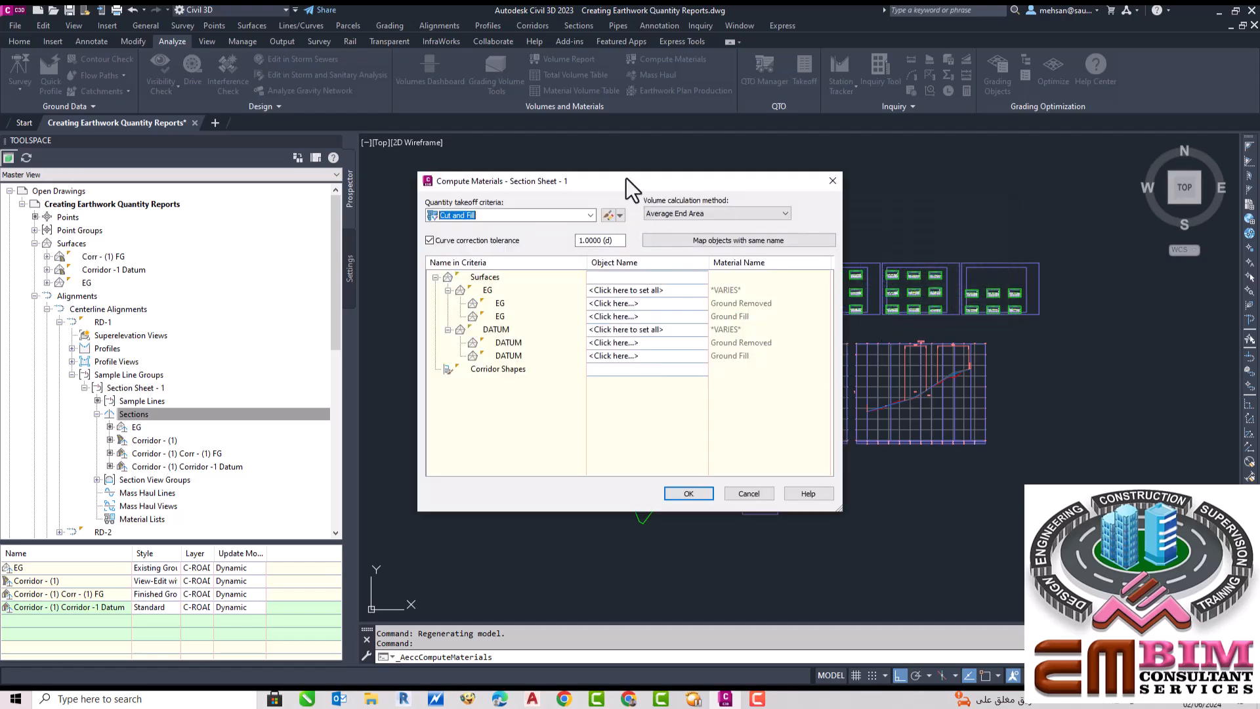
Choose the Earthworks quantity takeoff criteria with Average End Area as the volume calculation method
{"action": "left_click_drag", "start_coordinate": [626, 178], "coordinate": [769, 180]}
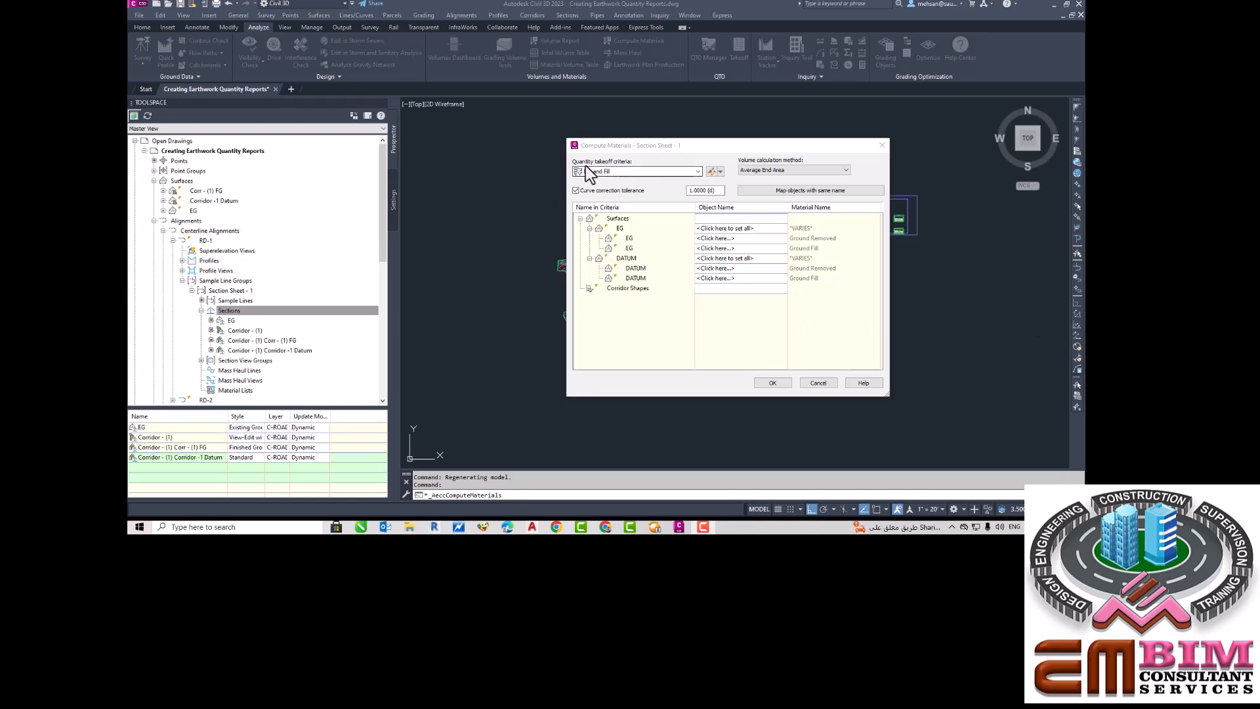
{"action": "left_click", "coordinate": [698, 170]}
{"action": "left_click", "coordinate": [611, 190]}
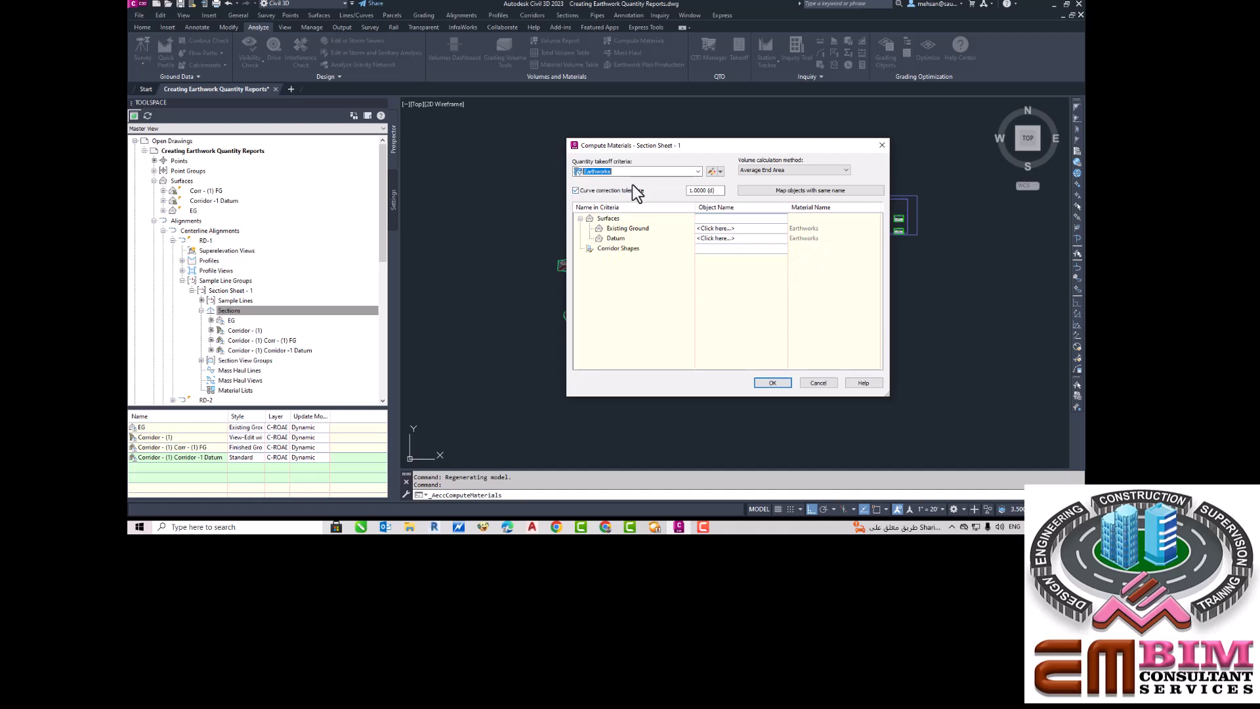
{"action": "left_click", "coordinate": [791, 170]}
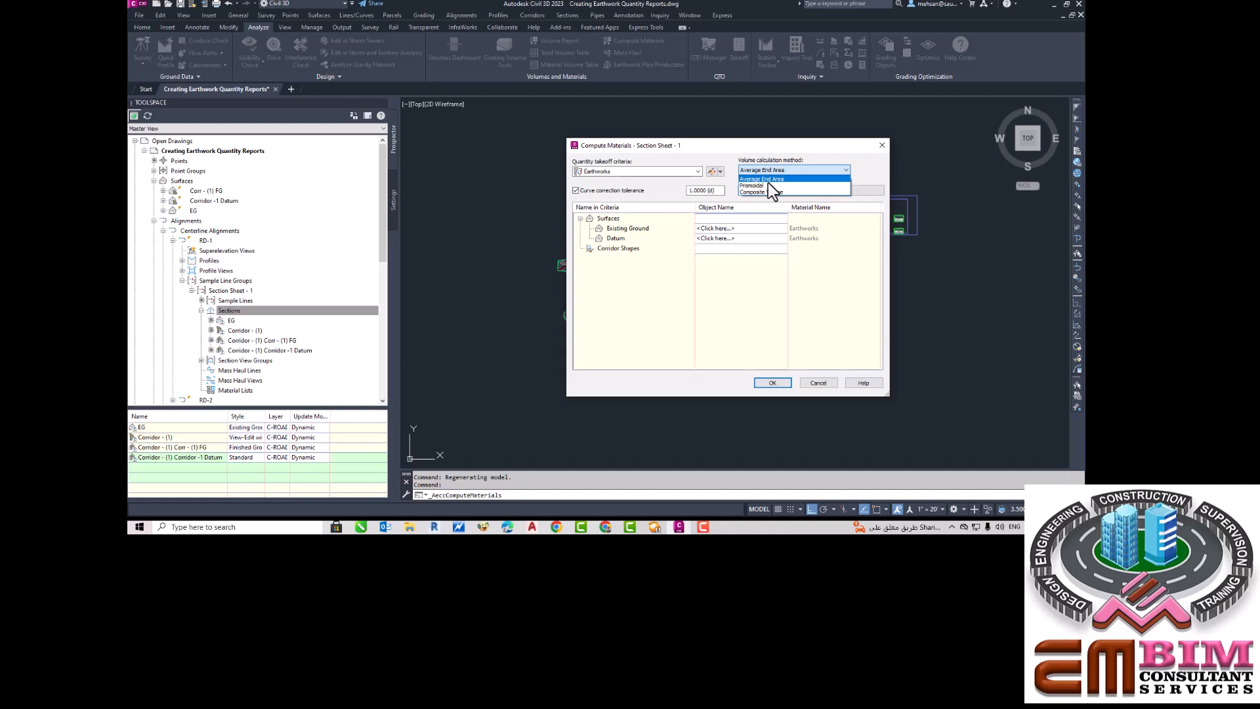
{"action": "left_click", "coordinate": [768, 180]}
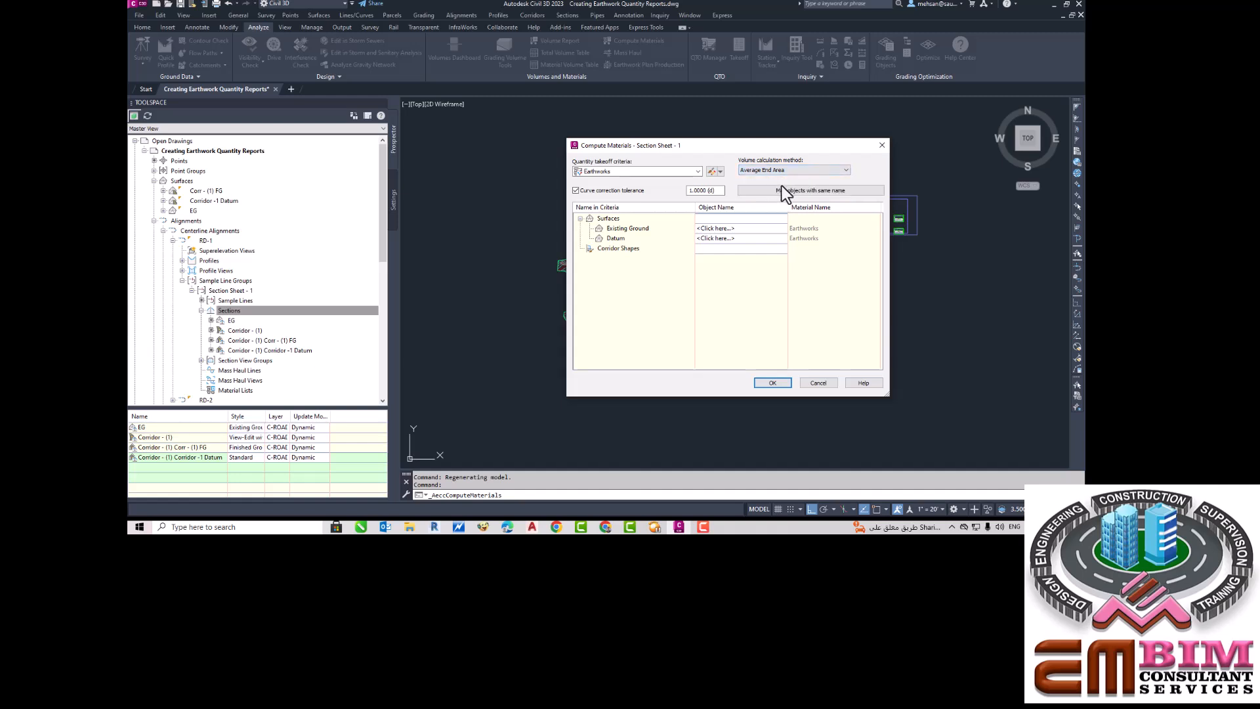
Map Existing Ground to EG and Datum to Corridor - (1) Corridor -1 Datum, and compute the materials
{"action": "left_click", "coordinate": [727, 229]}
{"action": "left_click", "coordinate": [721, 240]}
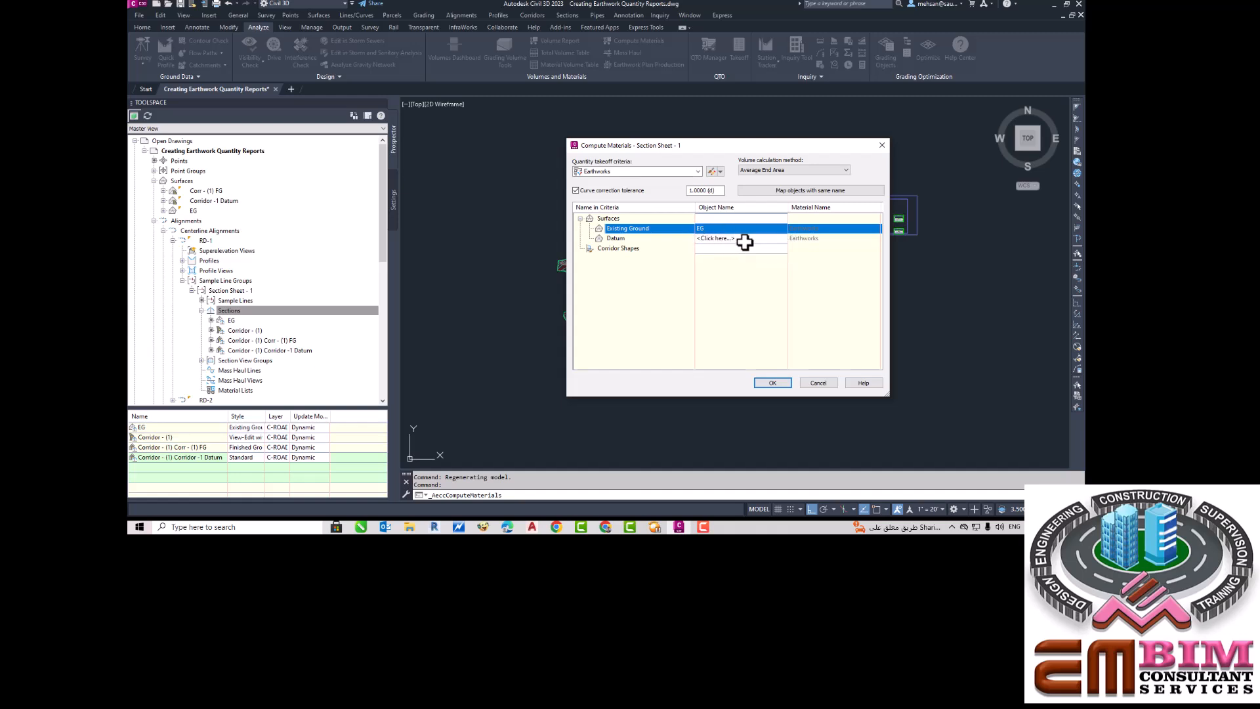
{"action": "left_click", "coordinate": [746, 240]}
{"action": "left_click", "coordinate": [747, 263]}
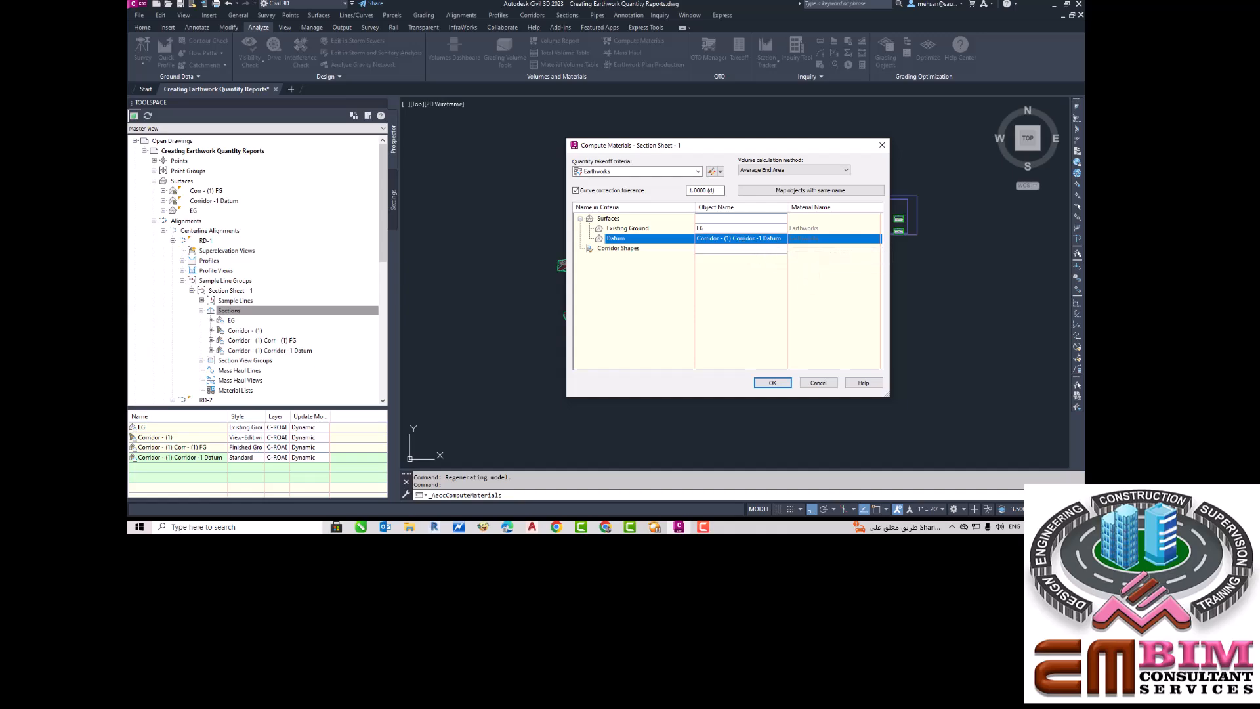
{"action": "left_click", "coordinate": [772, 383]}
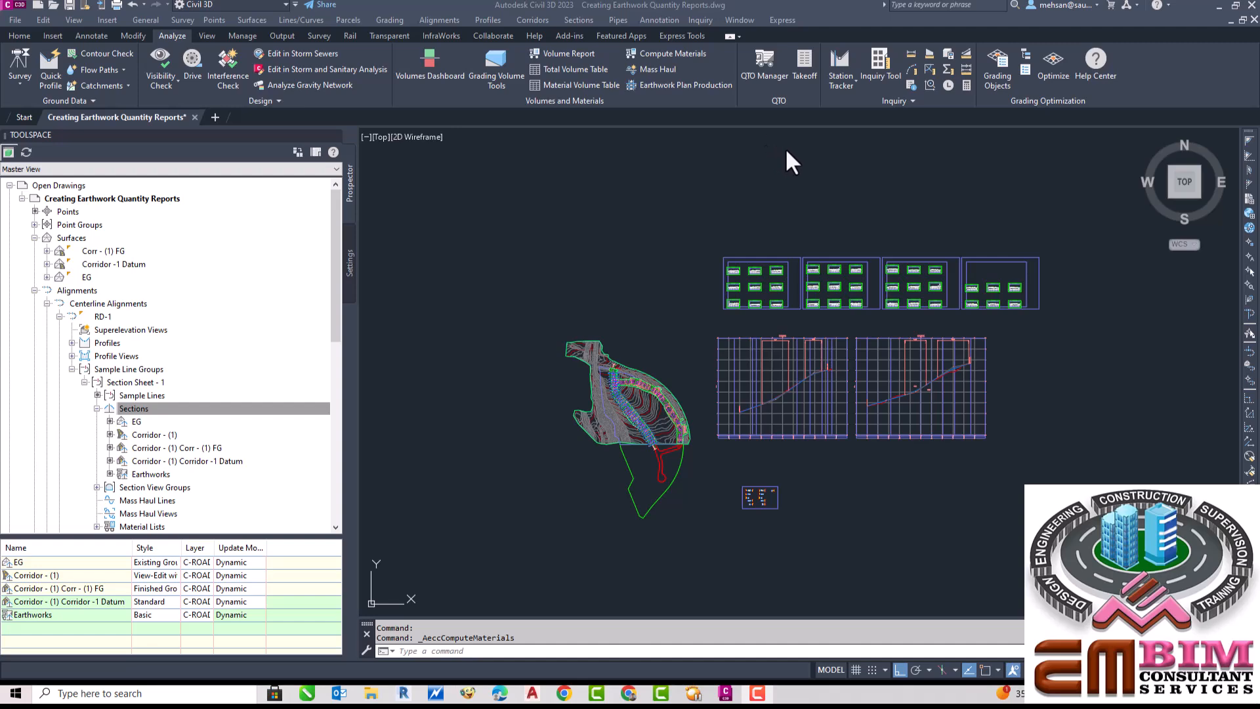
Review the Earthworks material and its base and compare surfaces in the material list of Section Sheet - 1
{"action": "left_click", "coordinate": [668, 52]}
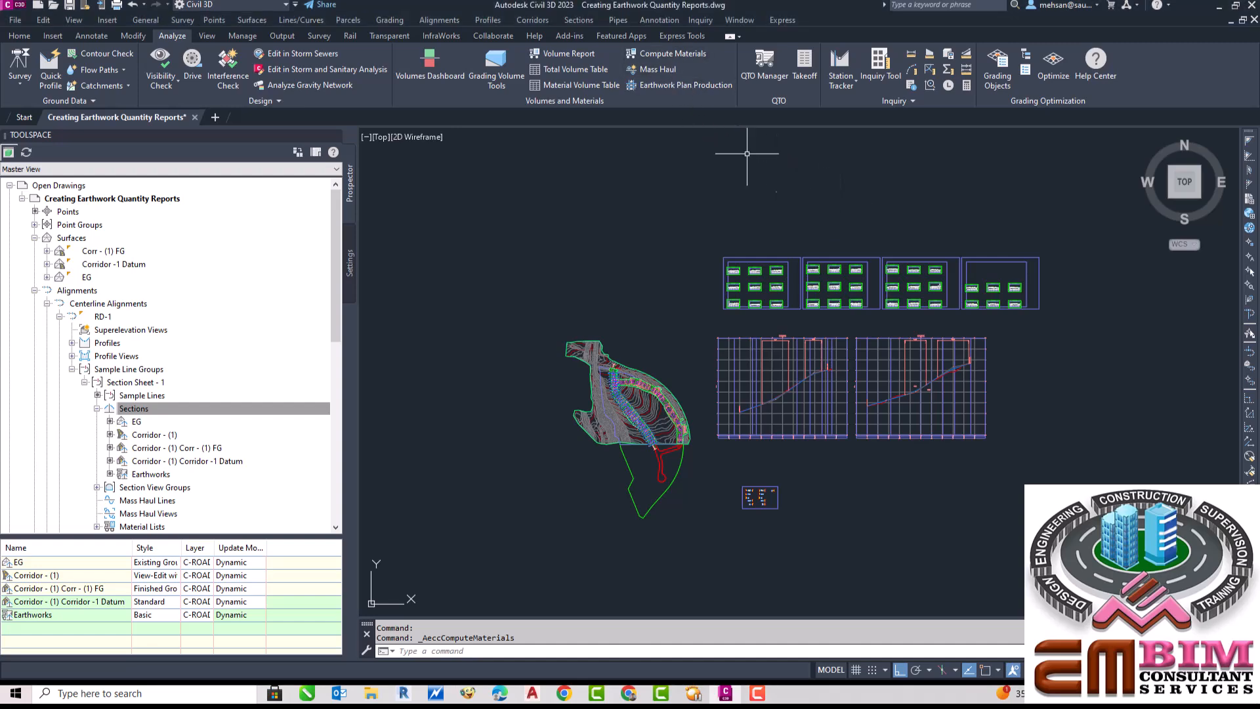
{"action": "left_click", "coordinate": [675, 54]}
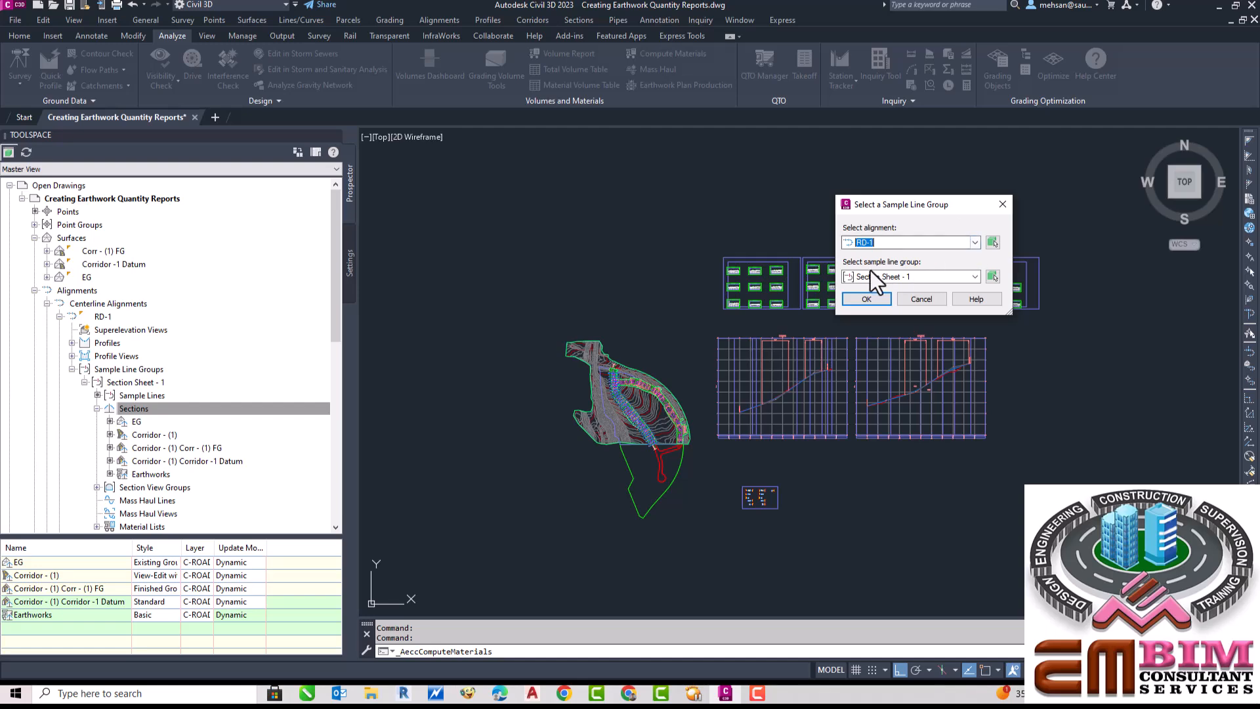
{"action": "left_click", "coordinate": [868, 300]}
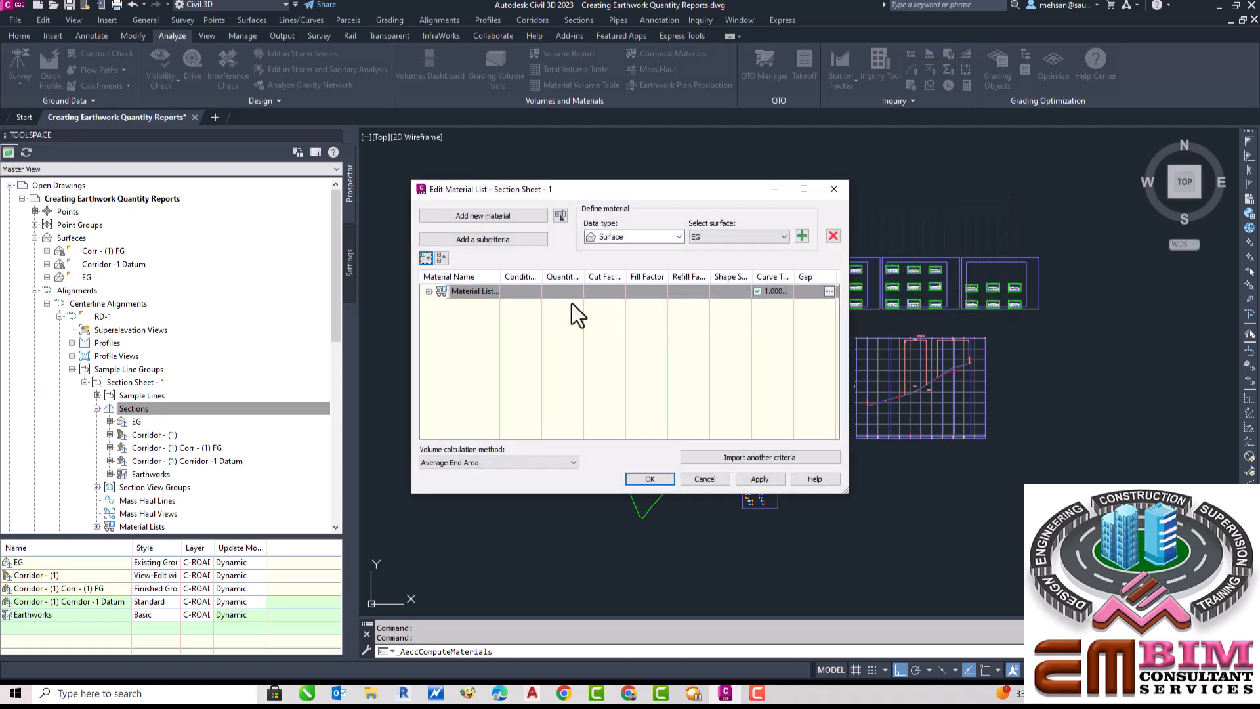
{"action": "left_click", "coordinate": [428, 291]}
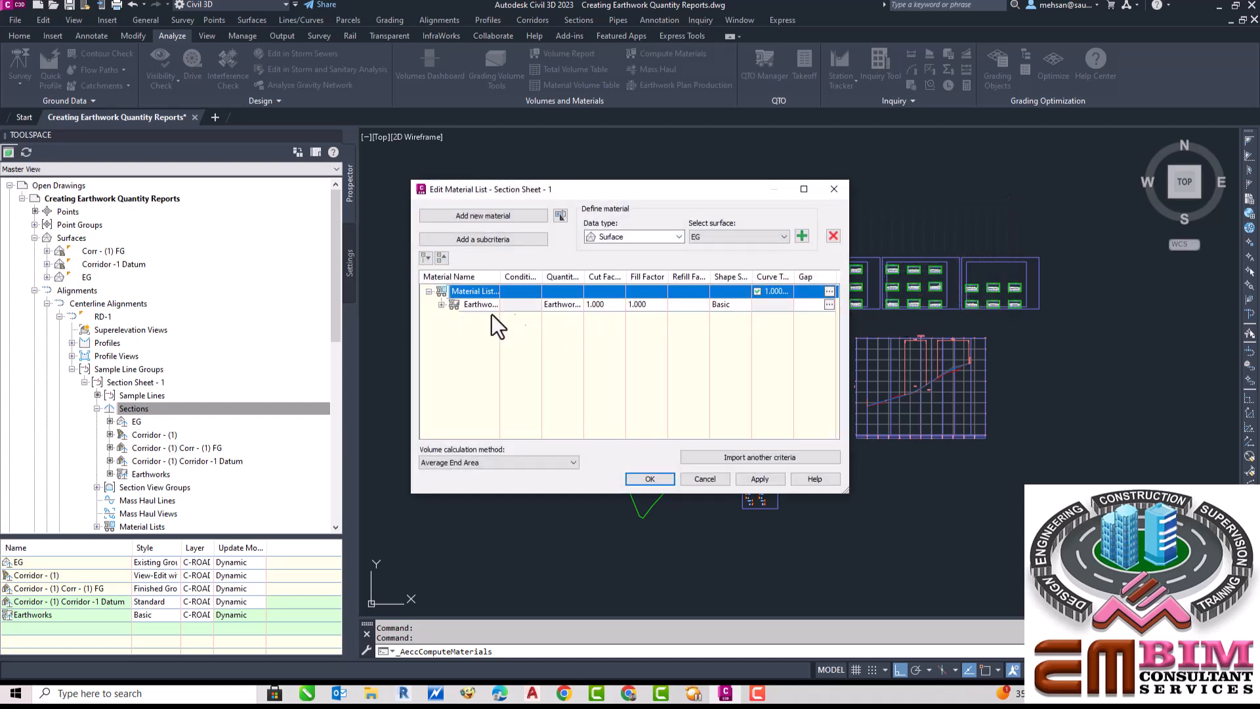
{"action": "left_click", "coordinate": [441, 305]}
{"action": "left_click", "coordinate": [758, 478]}
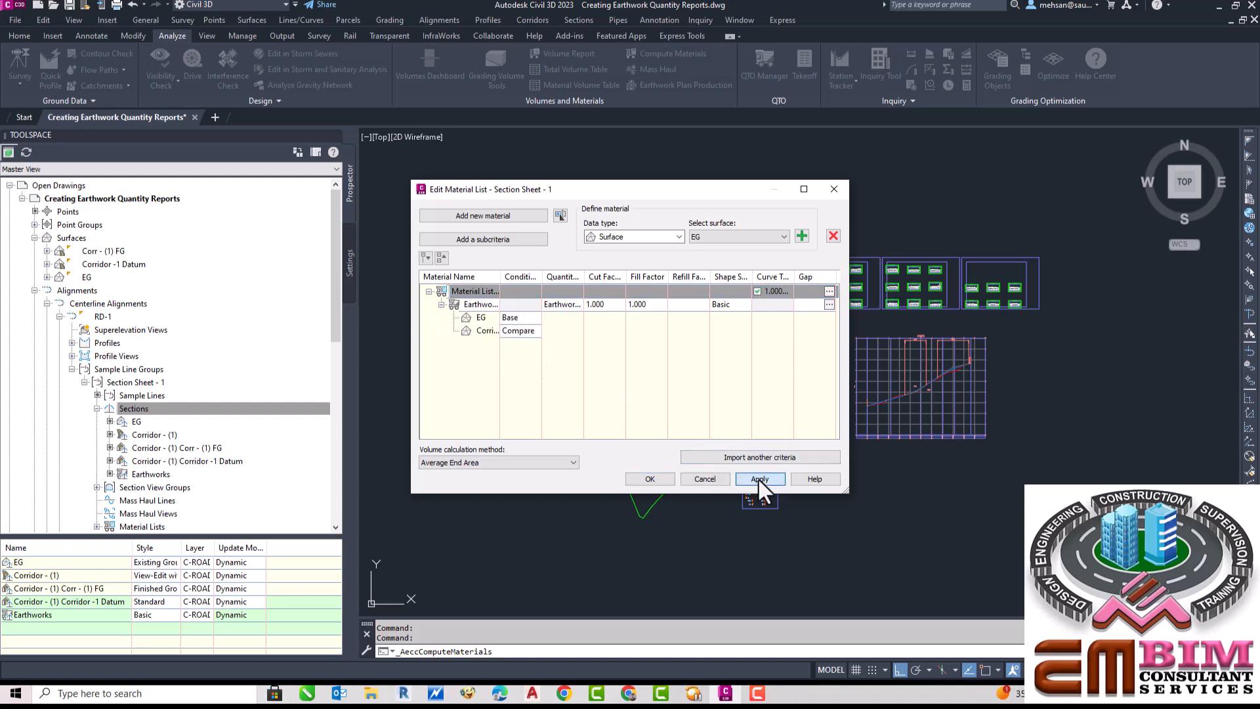
{"action": "left_click", "coordinate": [654, 480]}
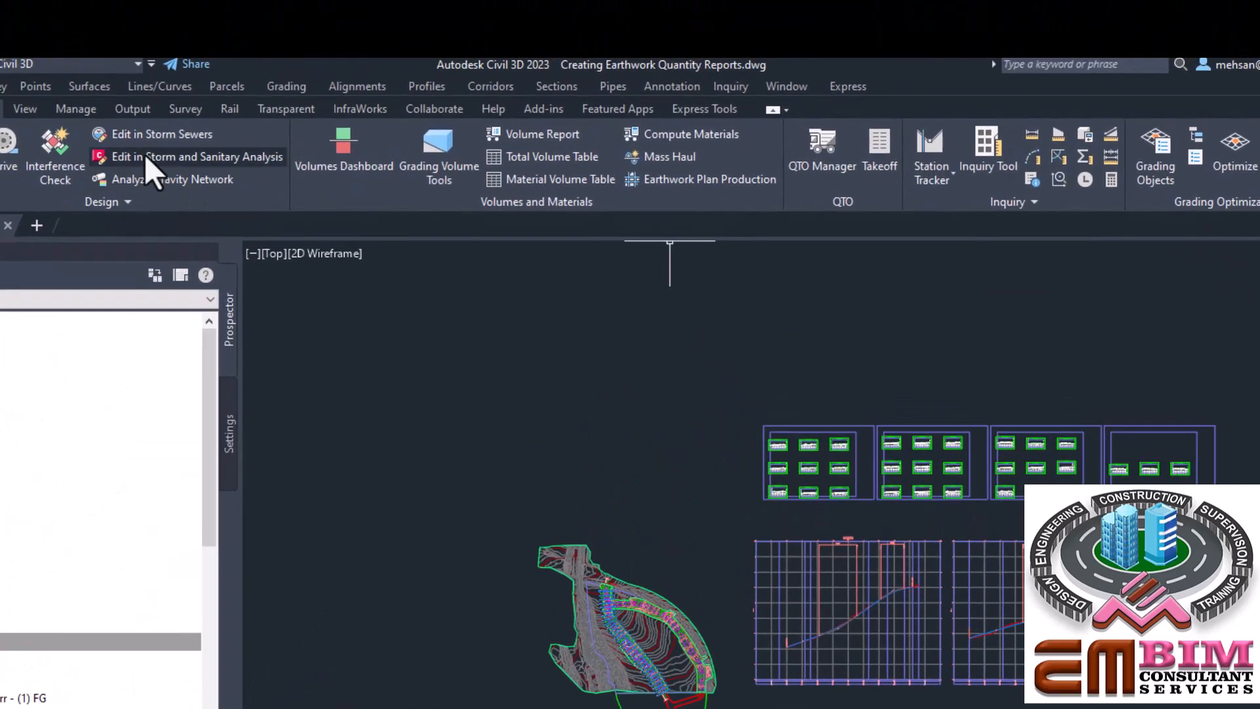
Create an unsplit, dynamic Cut and Fill total volume table for RD-1, Section Sheet - 1 and Material List - (1), beside the section sheets
{"action": "left_click", "coordinate": [543, 157]}
{"action": "left_click_drag", "start_coordinate": [675, 274], "coordinate": [1101, 296]}
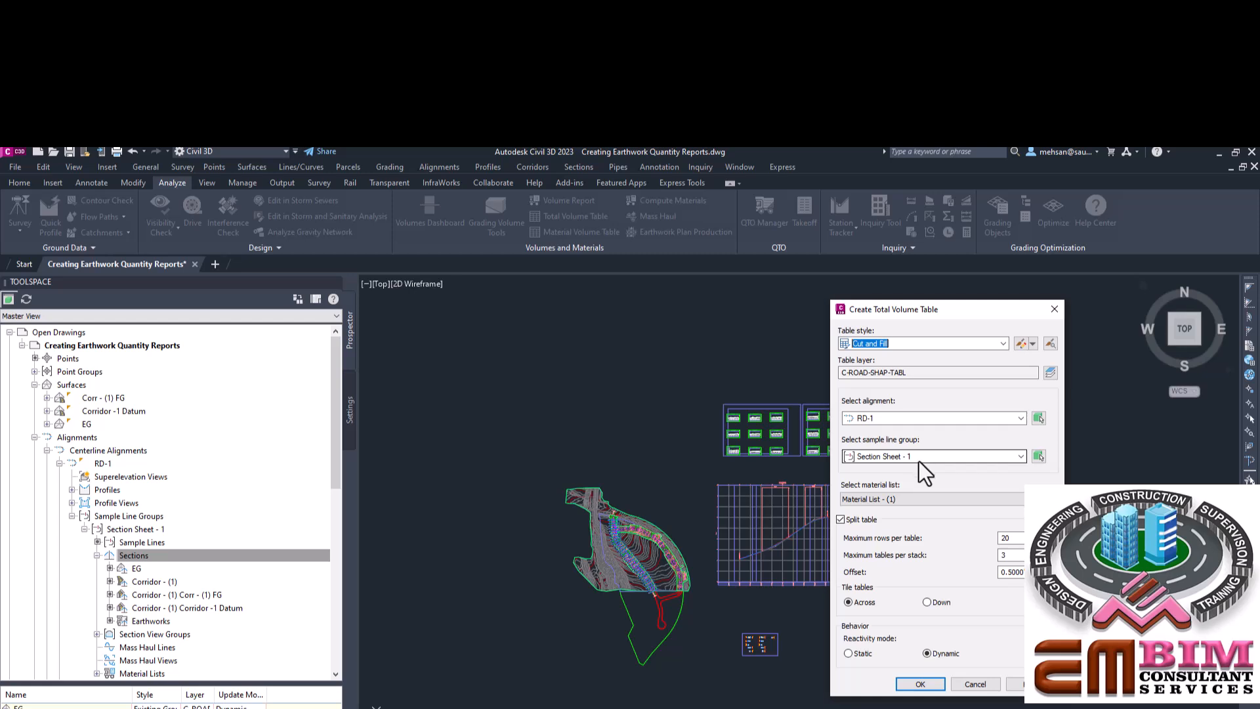
{"action": "left_click", "coordinate": [916, 494]}
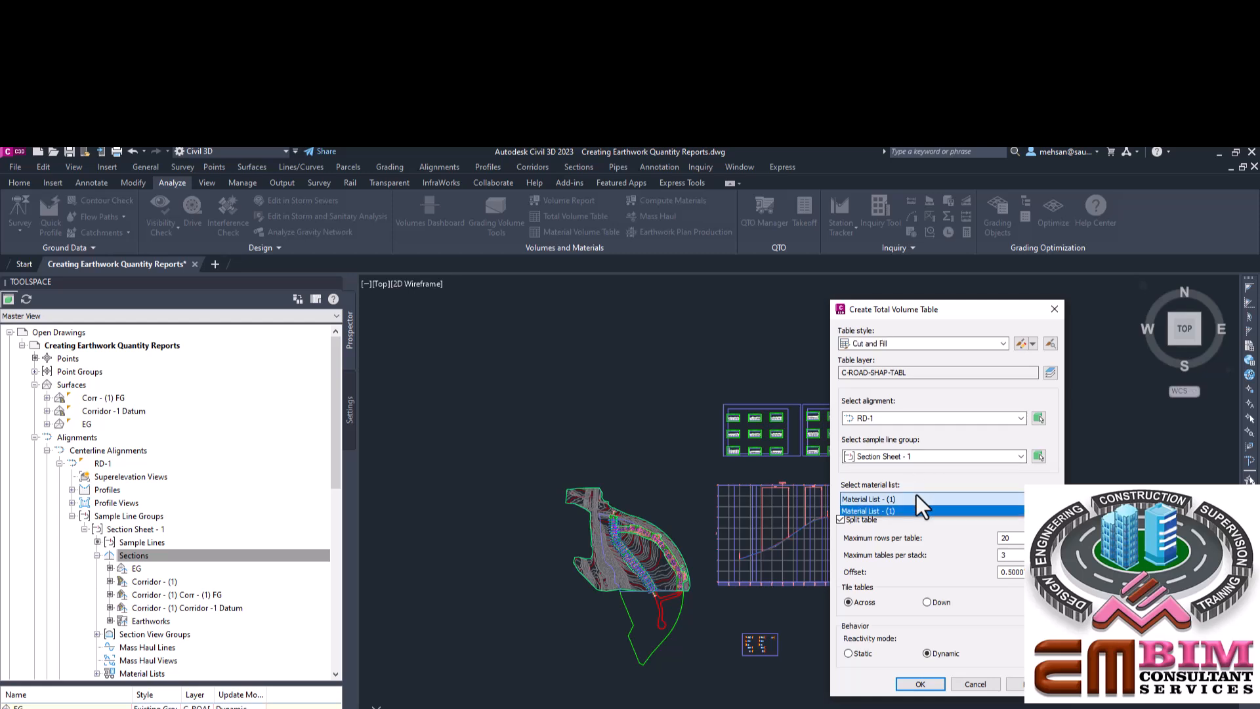
{"action": "left_click", "coordinate": [840, 519]}
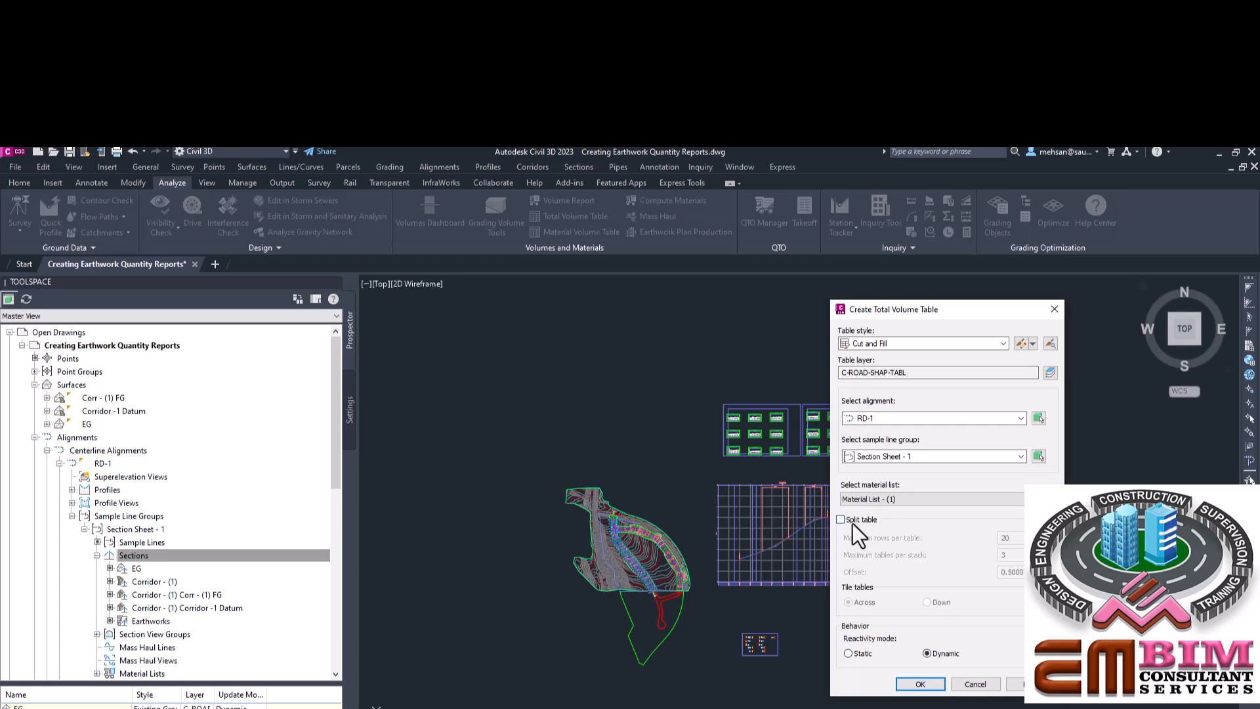
{"action": "left_click", "coordinate": [919, 685]}
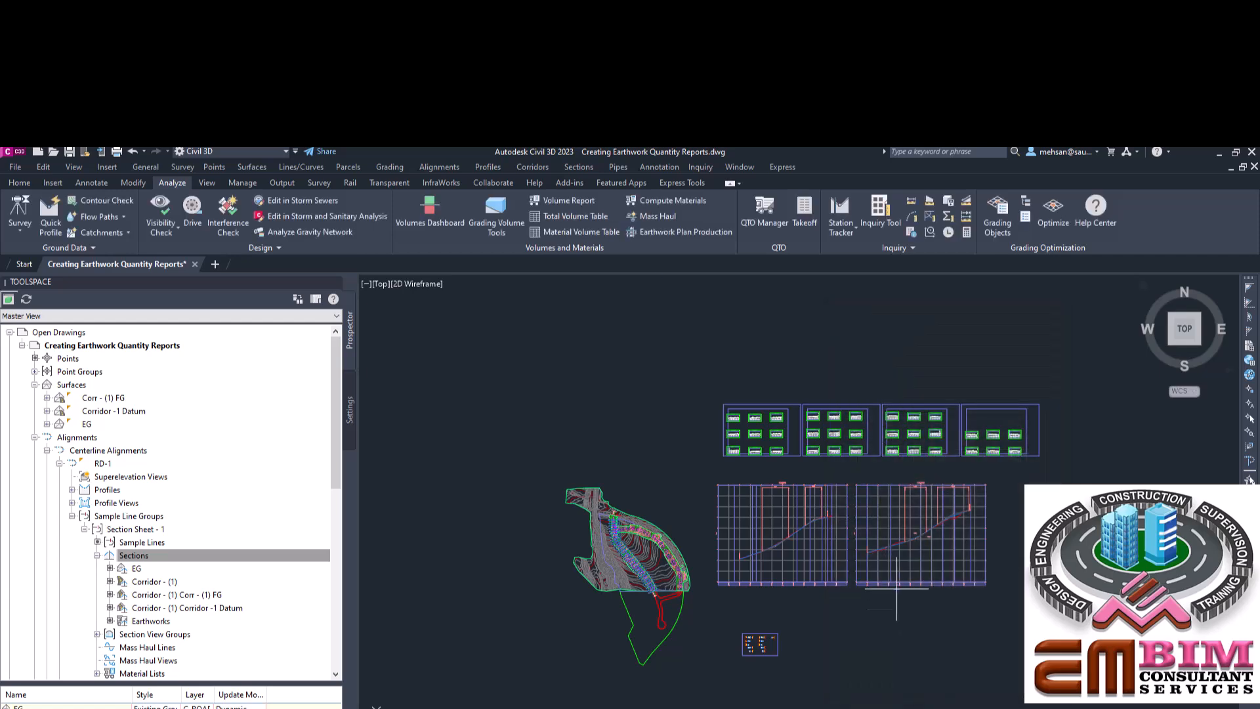
{"action": "scroll", "coordinate": [907, 535], "scroll_direction": "down", "scroll_amount": 6}
{"action": "scroll", "coordinate": [957, 506], "scroll_direction": "up", "scroll_amount": 4}
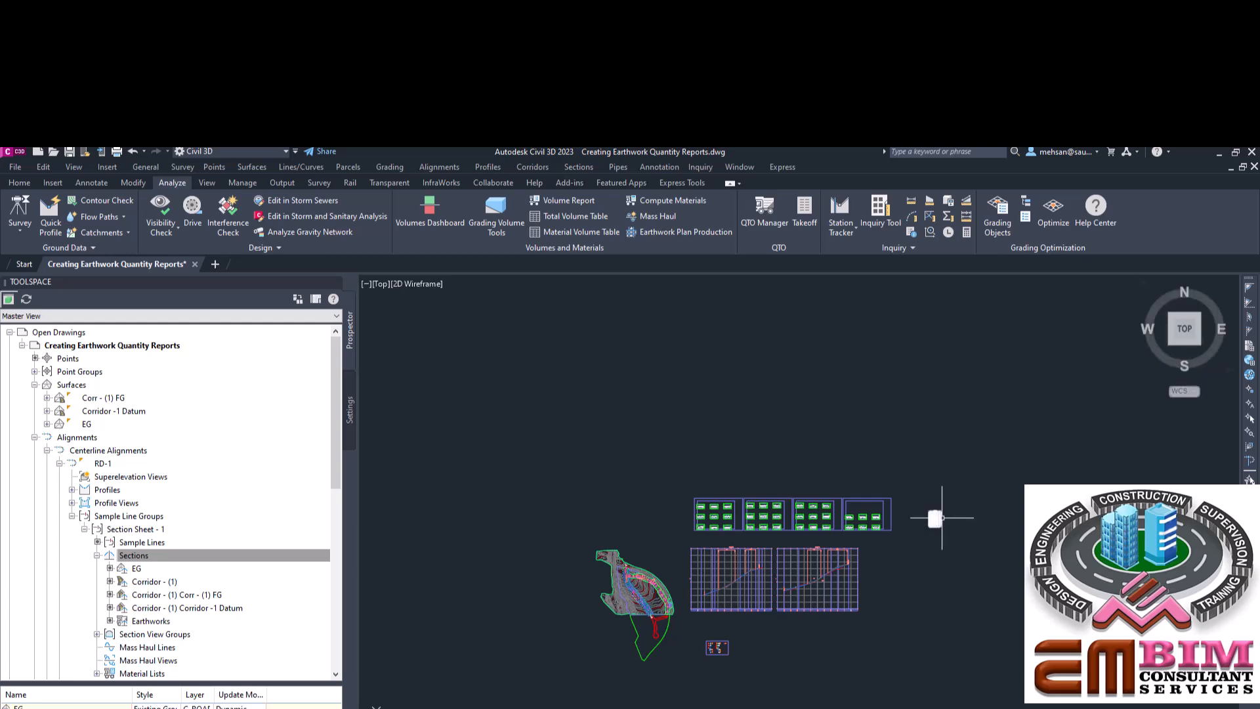
Examine the fill and cut areas, volumes and cumulative volumes by station in the Total Volume Table, and the section views
{"action": "scroll", "coordinate": [934, 518], "scroll_direction": "up", "scroll_amount": 8}
{"action": "scroll", "coordinate": [824, 452], "scroll_direction": "down", "scroll_amount": 5}
{"action": "scroll", "coordinate": [805, 466], "scroll_direction": "up", "scroll_amount": 10}
{"action": "scroll", "coordinate": [936, 482], "scroll_direction": "down", "scroll_amount": 2}
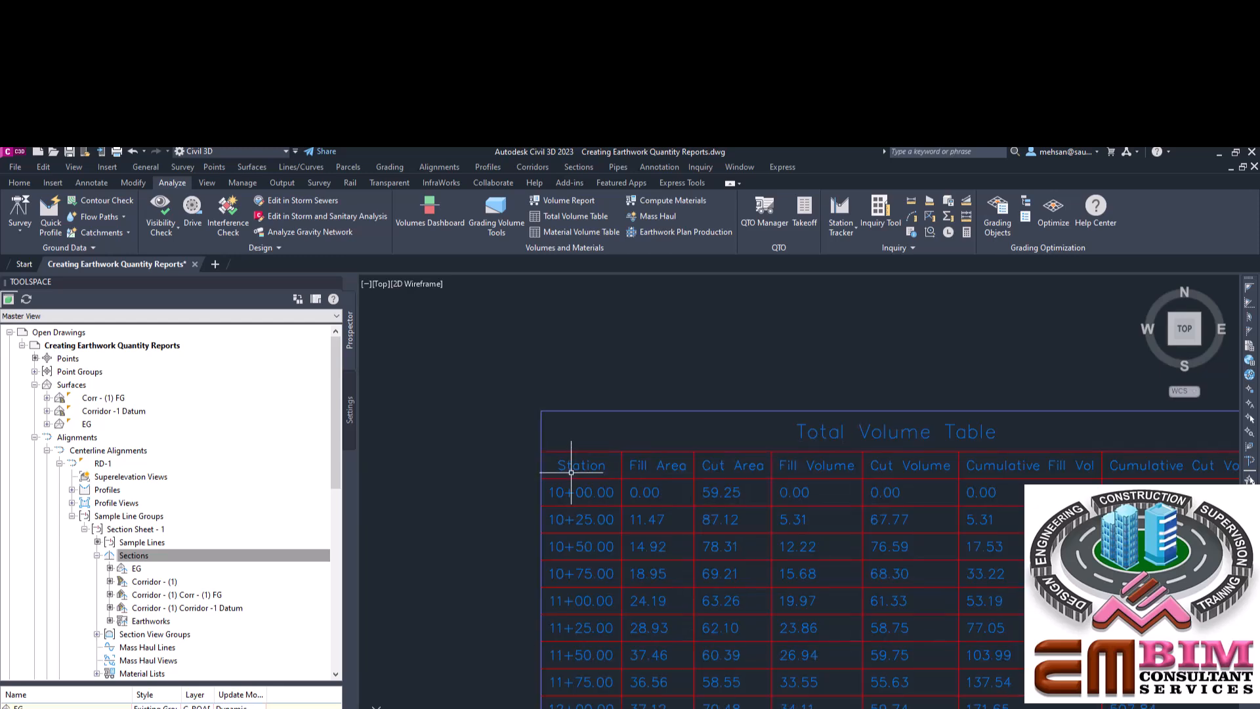
{"action": "scroll", "coordinate": [963, 496], "scroll_direction": "down", "scroll_amount": 4}
{"action": "scroll", "coordinate": [947, 568], "scroll_direction": "up", "scroll_amount": 4}
{"action": "scroll", "coordinate": [947, 568], "scroll_direction": "down", "scroll_amount": 4}
{"action": "scroll", "coordinate": [947, 567], "scroll_direction": "down", "scroll_amount": 2}
{"action": "scroll", "coordinate": [946, 591], "scroll_direction": "up", "scroll_amount": 5}
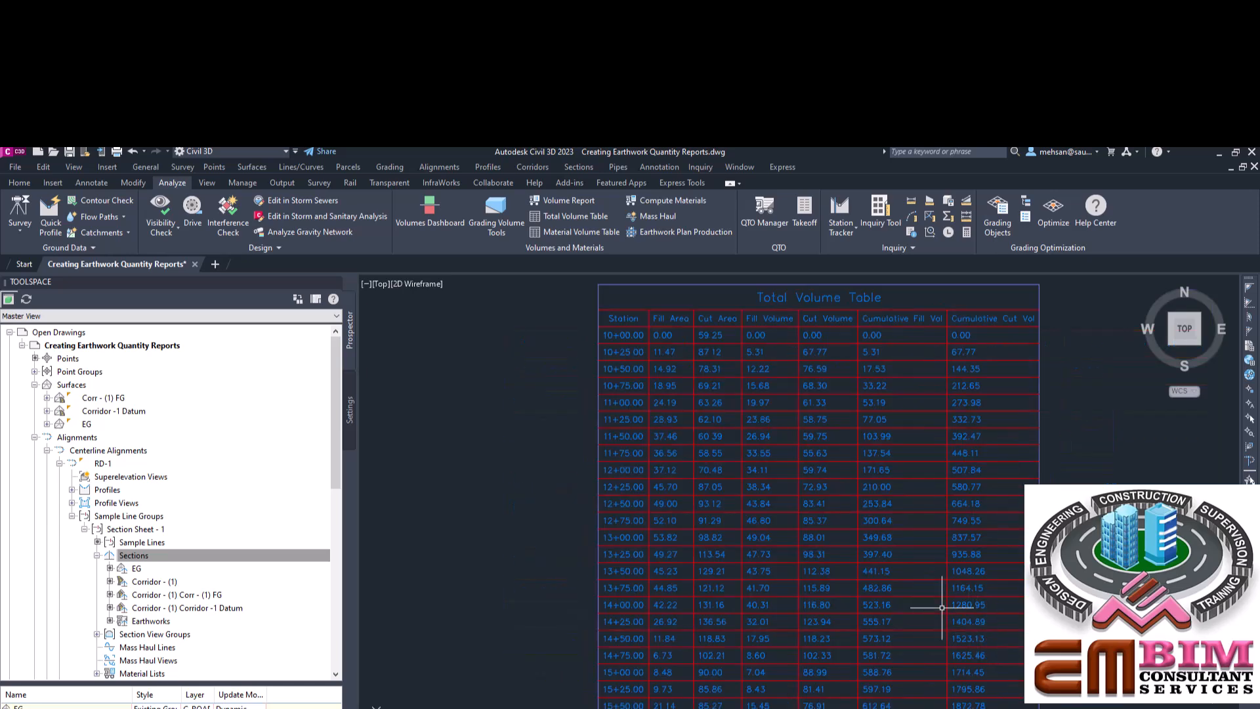
{"action": "scroll", "coordinate": [946, 610], "scroll_direction": "down", "scroll_amount": 5}
{"action": "scroll", "coordinate": [919, 601], "scroll_direction": "up", "scroll_amount": 4}
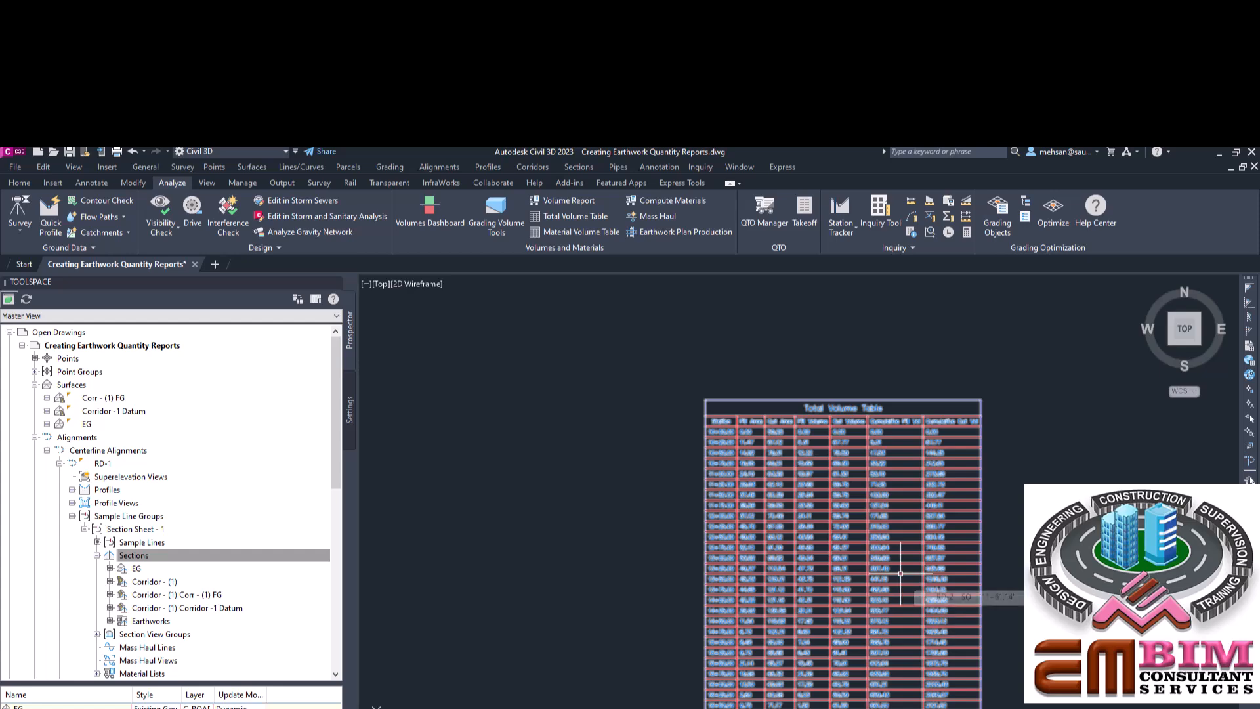
{"action": "scroll", "coordinate": [902, 575], "scroll_direction": "down", "scroll_amount": 3}
{"action": "scroll", "coordinate": [916, 605], "scroll_direction": "up", "scroll_amount": 5}
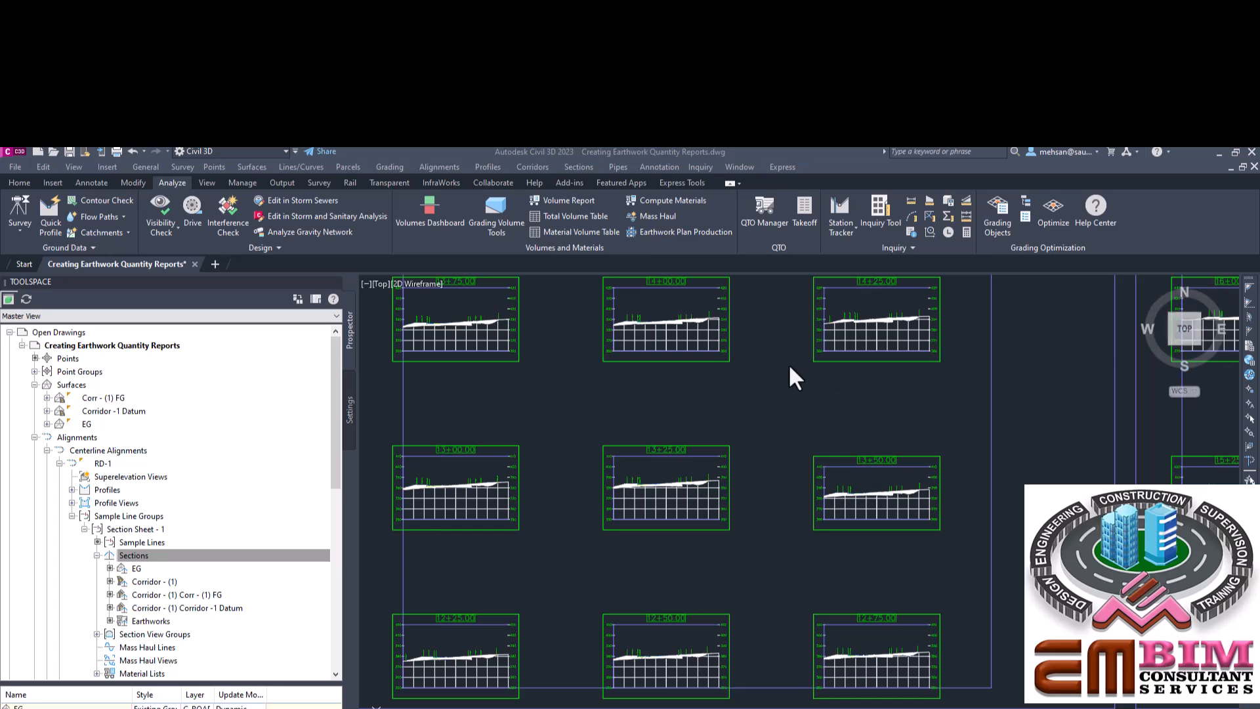
Generate the volume report for alignment RD-1 using Section Sheet - 1 and Material List - (1)
{"action": "scroll", "coordinate": [828, 399], "scroll_direction": "down", "scroll_amount": 10}
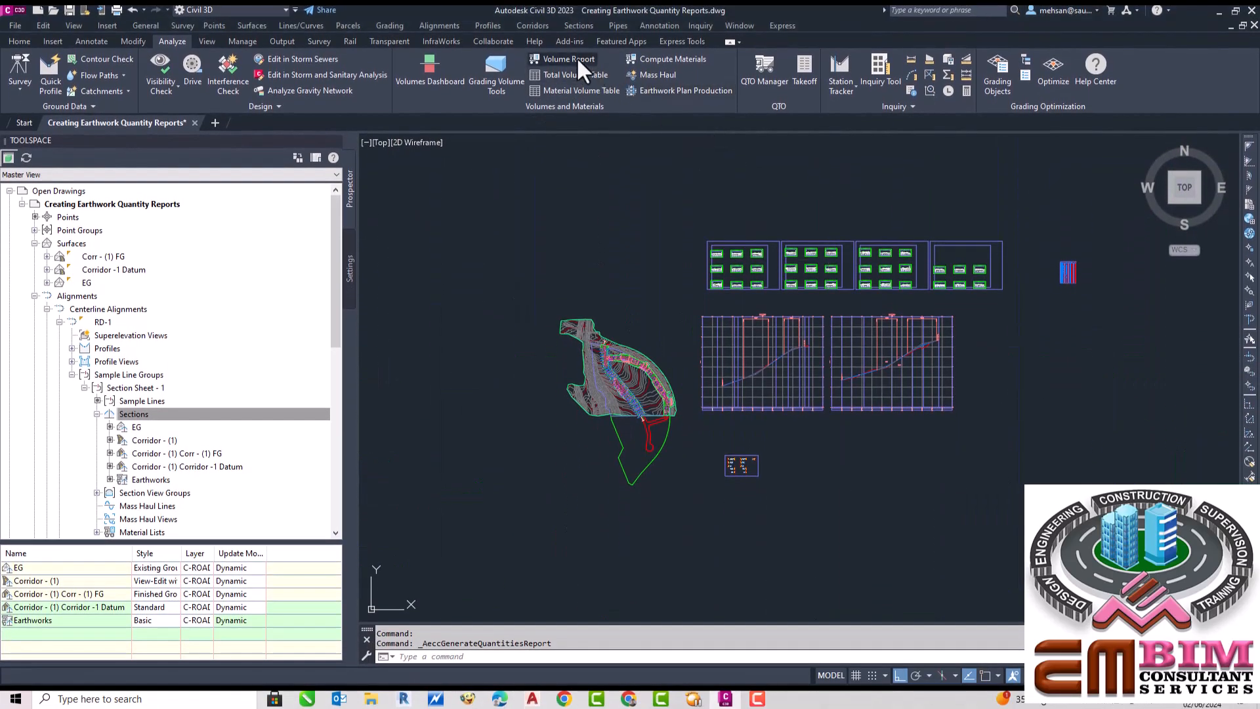
{"action": "left_click", "coordinate": [576, 60]}
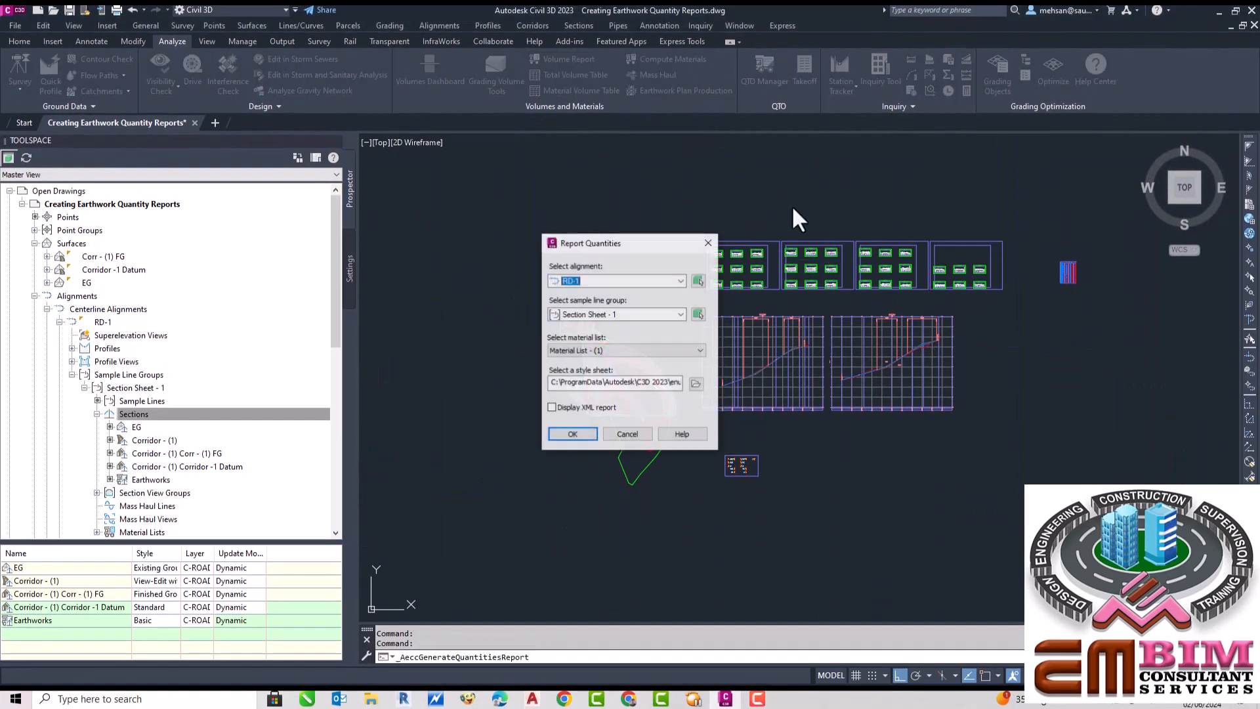
{"action": "left_click", "coordinate": [570, 435]}
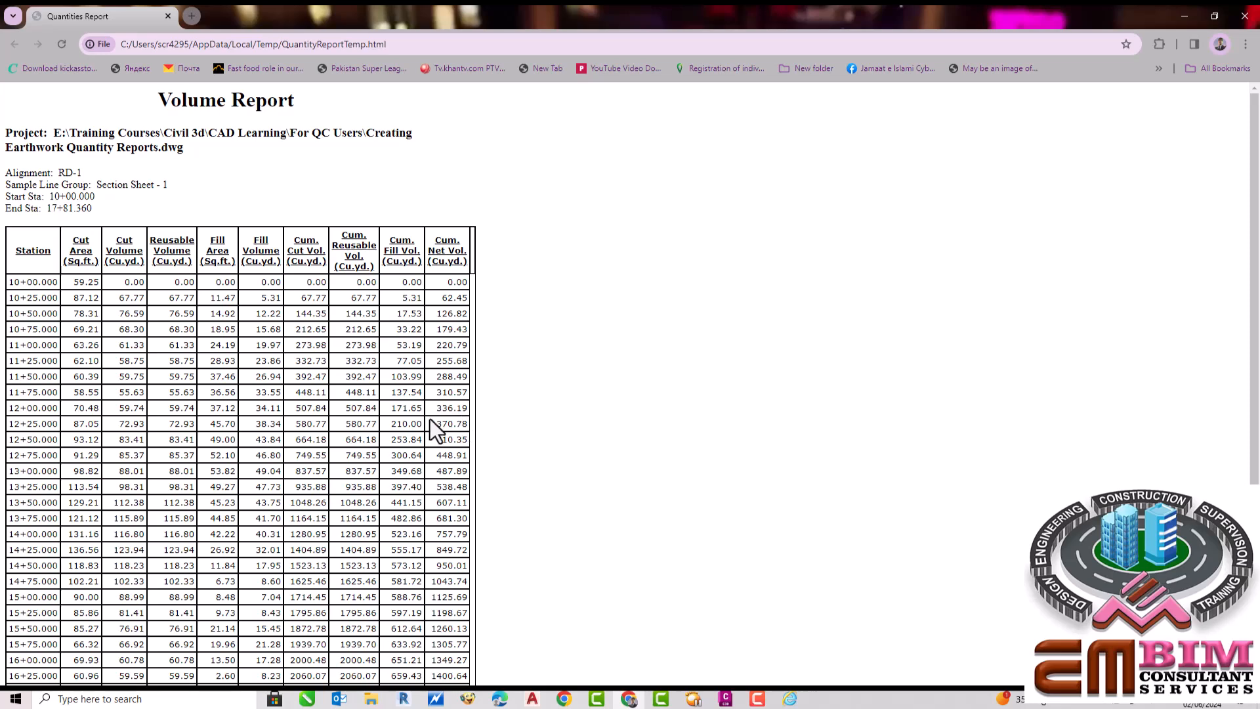
Review the station-by-station quantities in the volume report, and close the report and its XML page
{"action": "scroll", "coordinate": [448, 423], "scroll_direction": "down", "scroll_amount": 2}
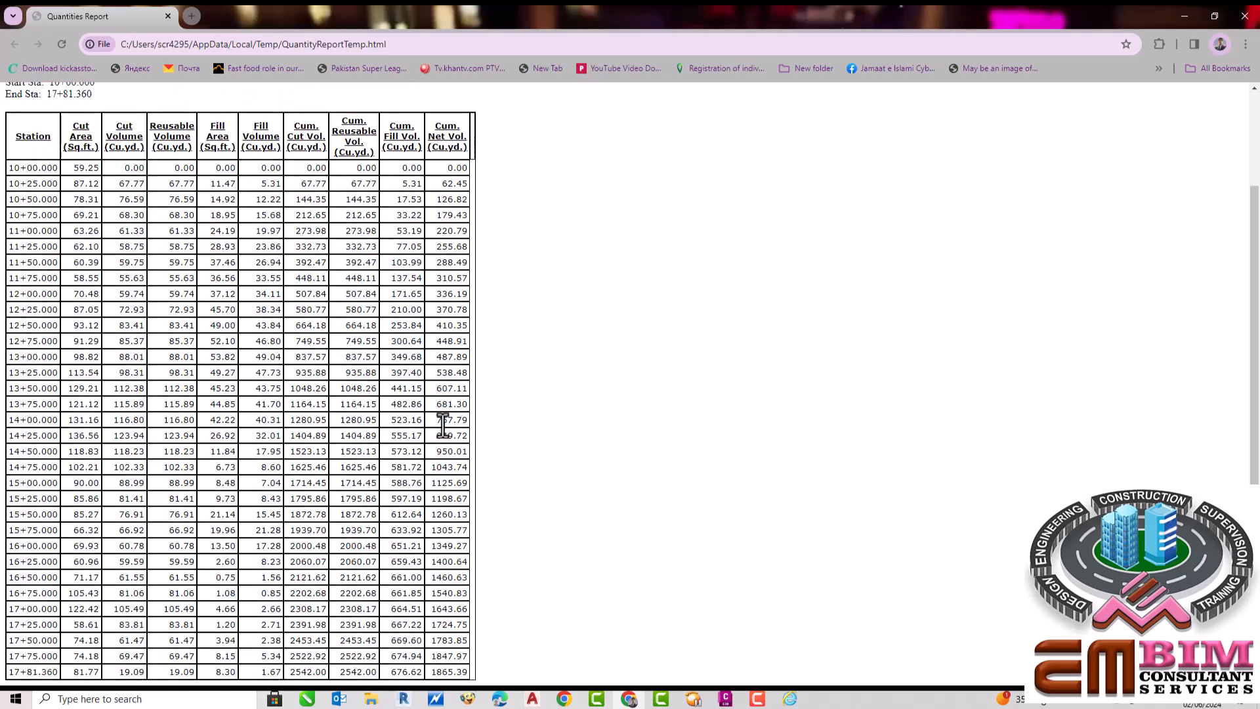
{"action": "left_click", "coordinate": [1243, 17]}
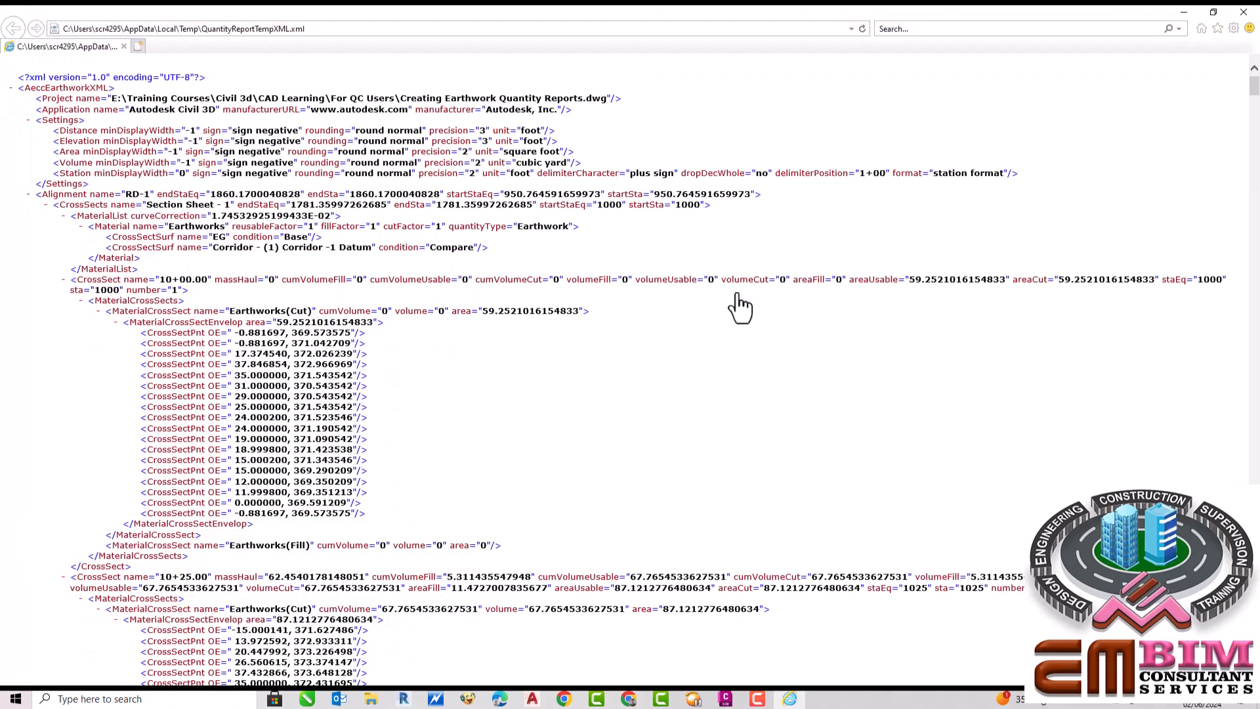
{"action": "left_click", "coordinate": [1243, 12]}
Examine the cross-section views at the RD-1 stations across the section sheets
{"action": "scroll", "coordinate": [766, 336], "scroll_direction": "up", "scroll_amount": 5}
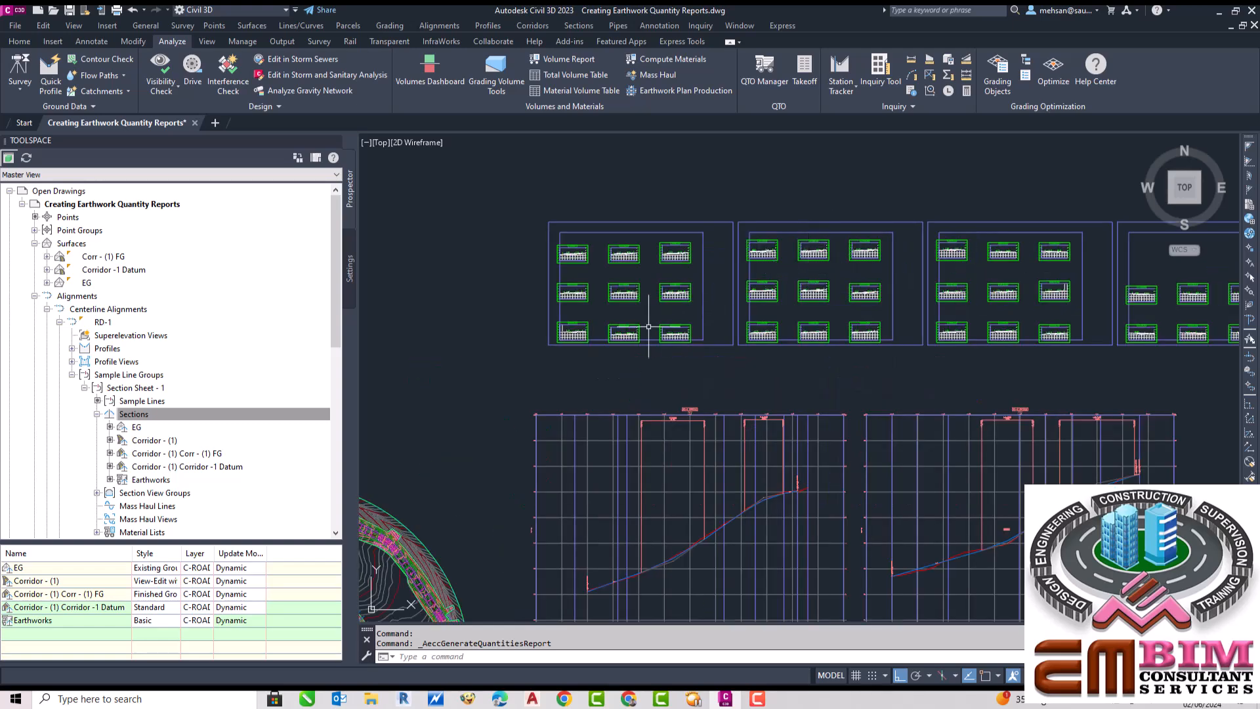
{"action": "scroll", "coordinate": [643, 286], "scroll_direction": "up", "scroll_amount": 5}
{"action": "scroll", "coordinate": [782, 304], "scroll_direction": "up", "scroll_amount": 2}
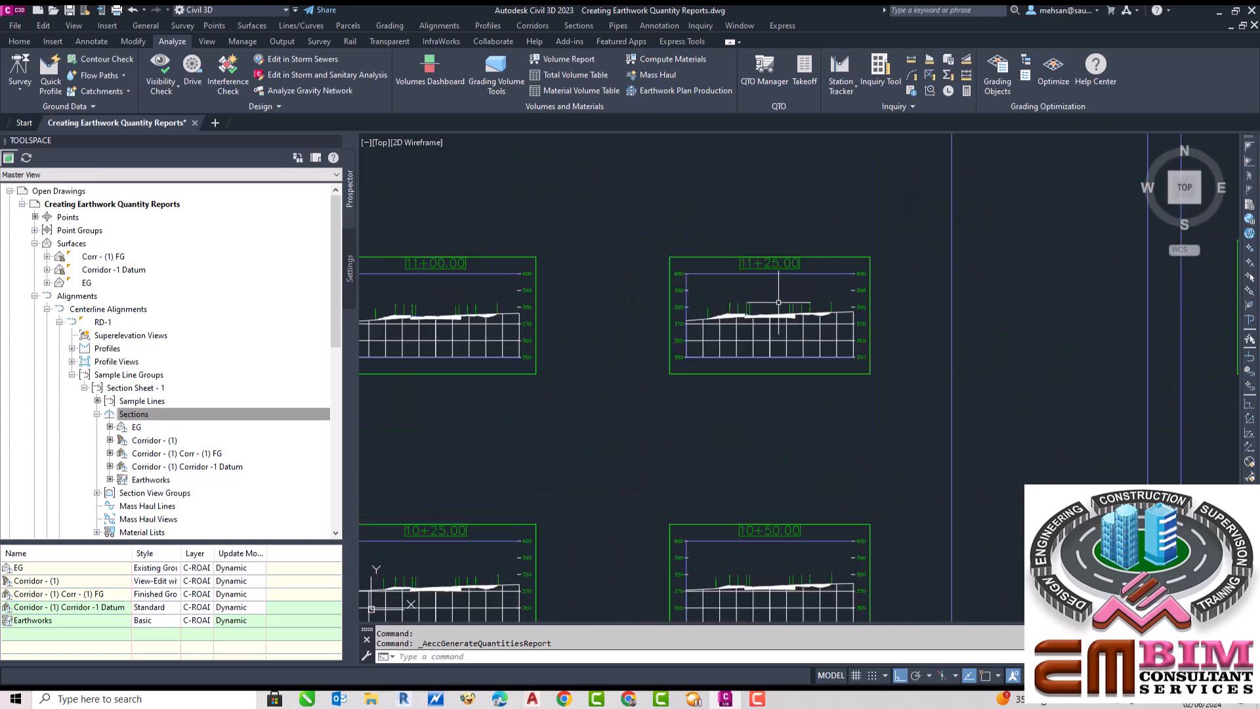
{"action": "scroll", "coordinate": [785, 320], "scroll_direction": "down", "scroll_amount": 8}
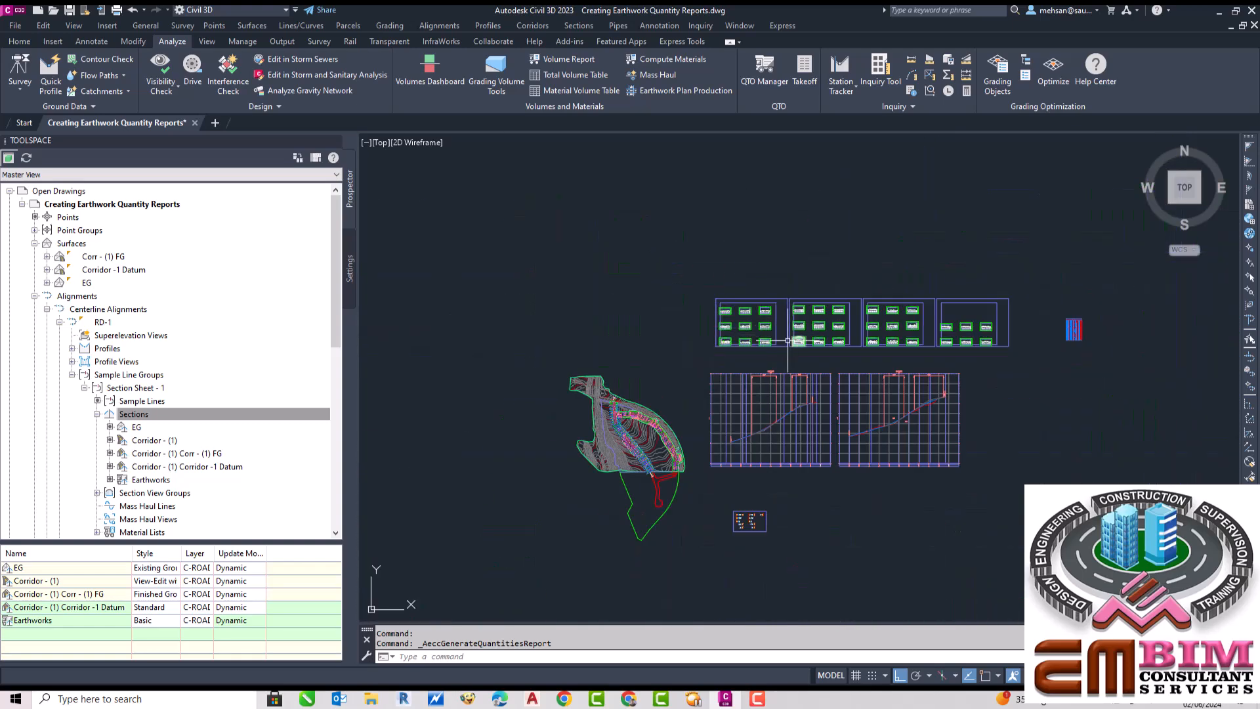
{"action": "scroll", "coordinate": [761, 350], "scroll_direction": "up", "scroll_amount": 4}
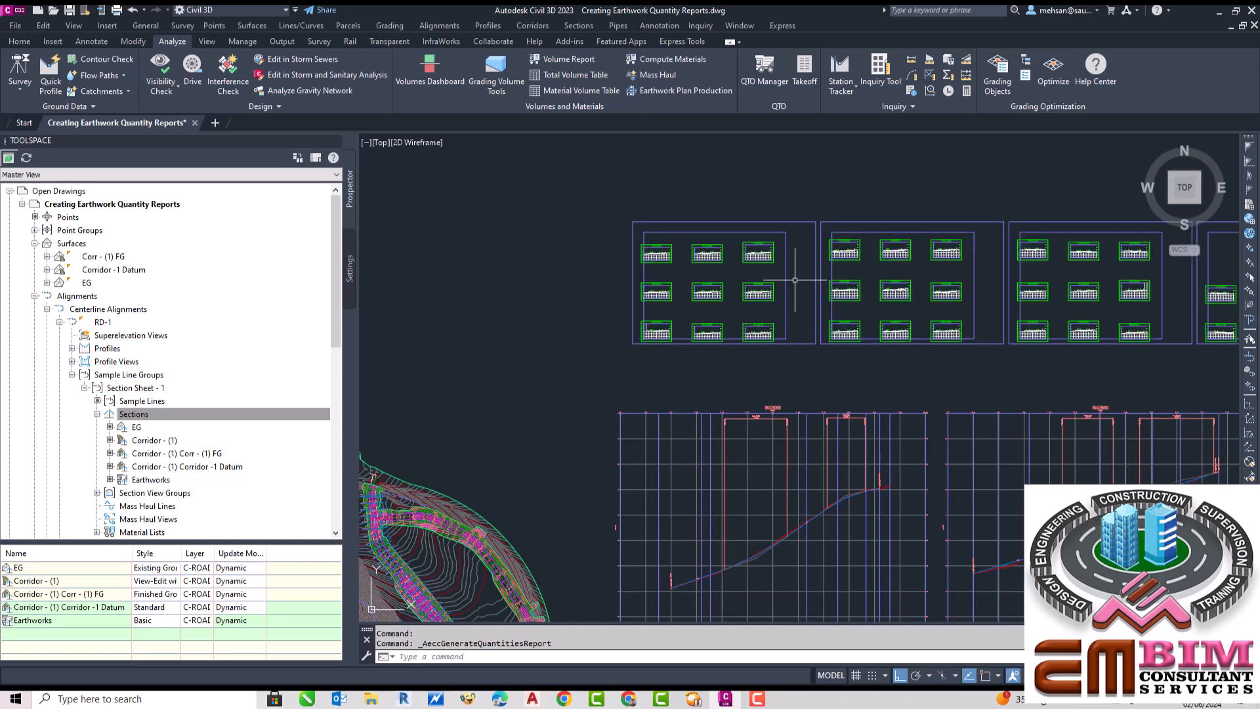
{"action": "scroll", "coordinate": [759, 315], "scroll_direction": "down", "scroll_amount": 5}
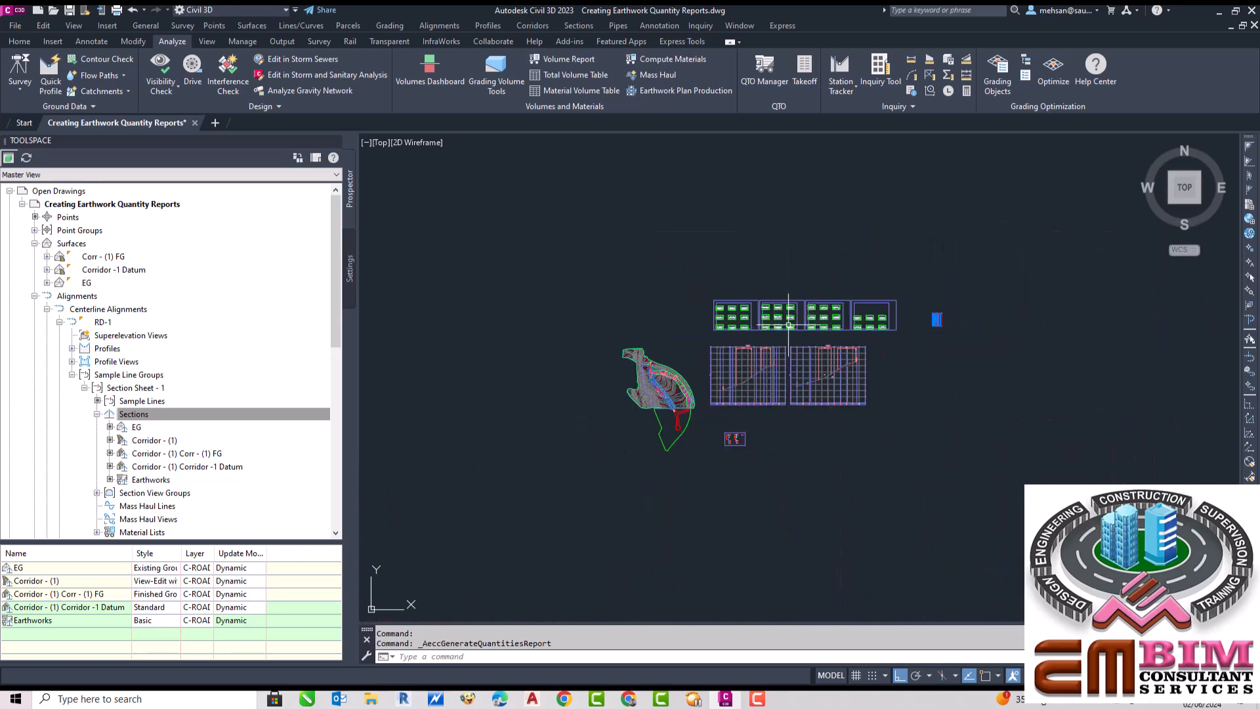
{"action": "scroll", "coordinate": [832, 310], "scroll_direction": "up", "scroll_amount": 8}
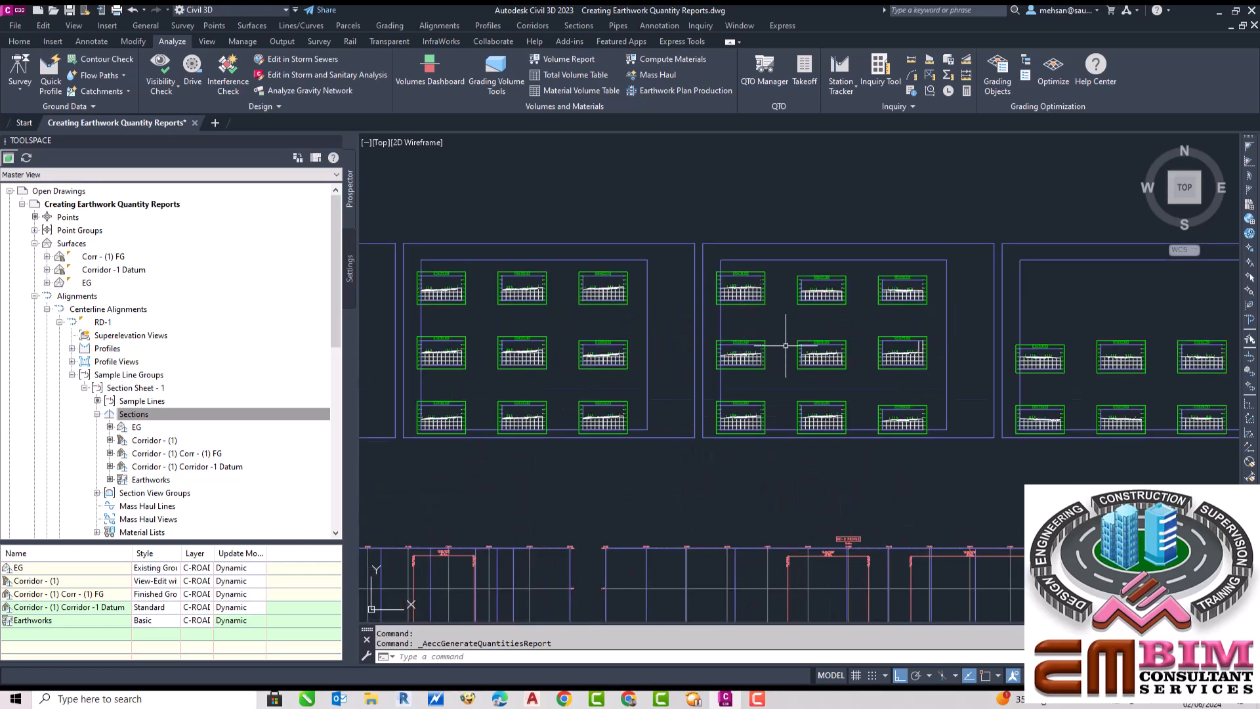
{"action": "scroll", "coordinate": [786, 345], "scroll_direction": "up", "scroll_amount": 4}
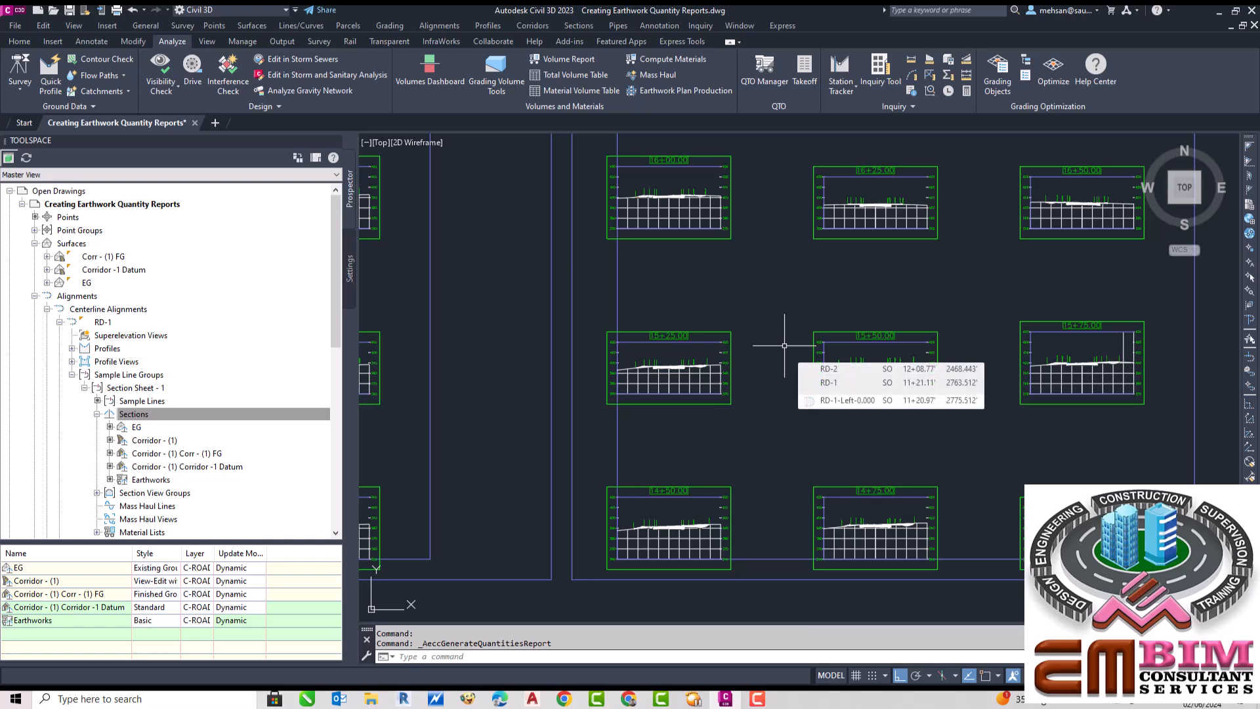
{"action": "scroll", "coordinate": [788, 334], "scroll_direction": "down", "scroll_amount": 8}
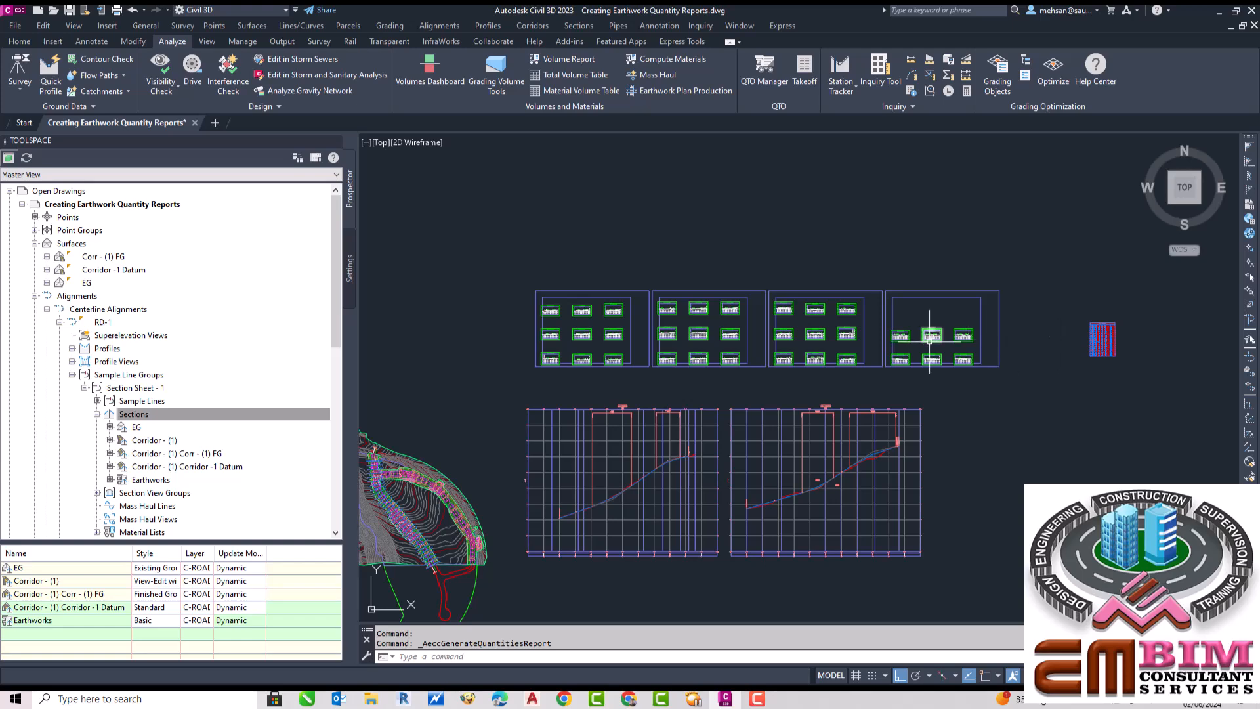
{"action": "scroll", "coordinate": [959, 339], "scroll_direction": "up", "scroll_amount": 5}
{"action": "scroll", "coordinate": [866, 348], "scroll_direction": "down", "scroll_amount": 5}
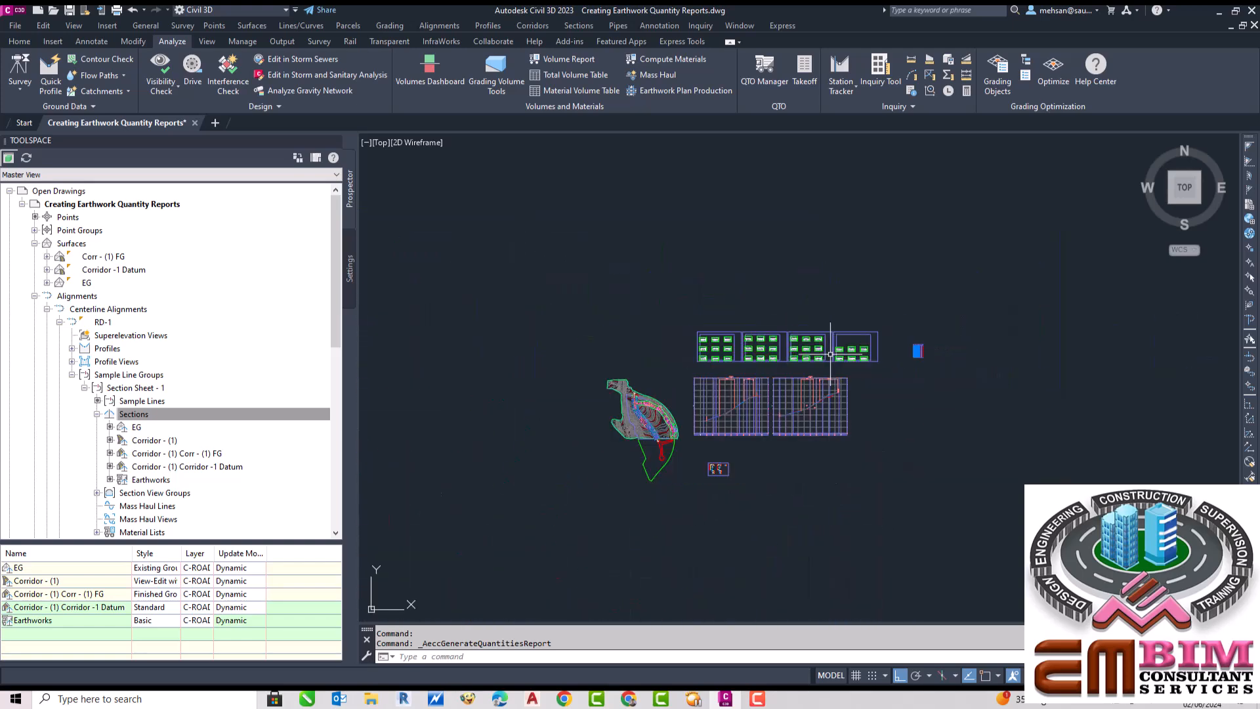
Compare the section view at station 17+75.00 with the matching station row in the Total Volume Table
{"action": "scroll", "coordinate": [922, 353], "scroll_direction": "up", "scroll_amount": 1}
{"action": "scroll", "coordinate": [916, 348], "scroll_direction": "up", "scroll_amount": 6}
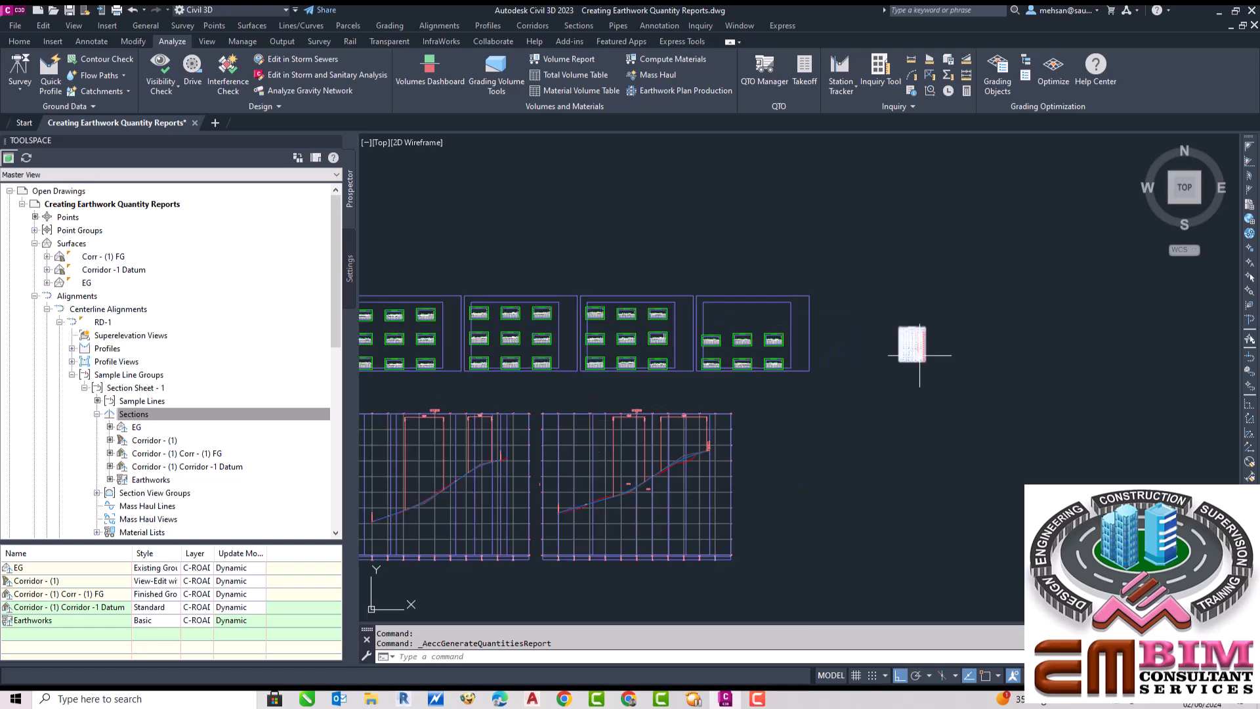
{"action": "scroll", "coordinate": [703, 408], "scroll_direction": "up", "scroll_amount": 4}
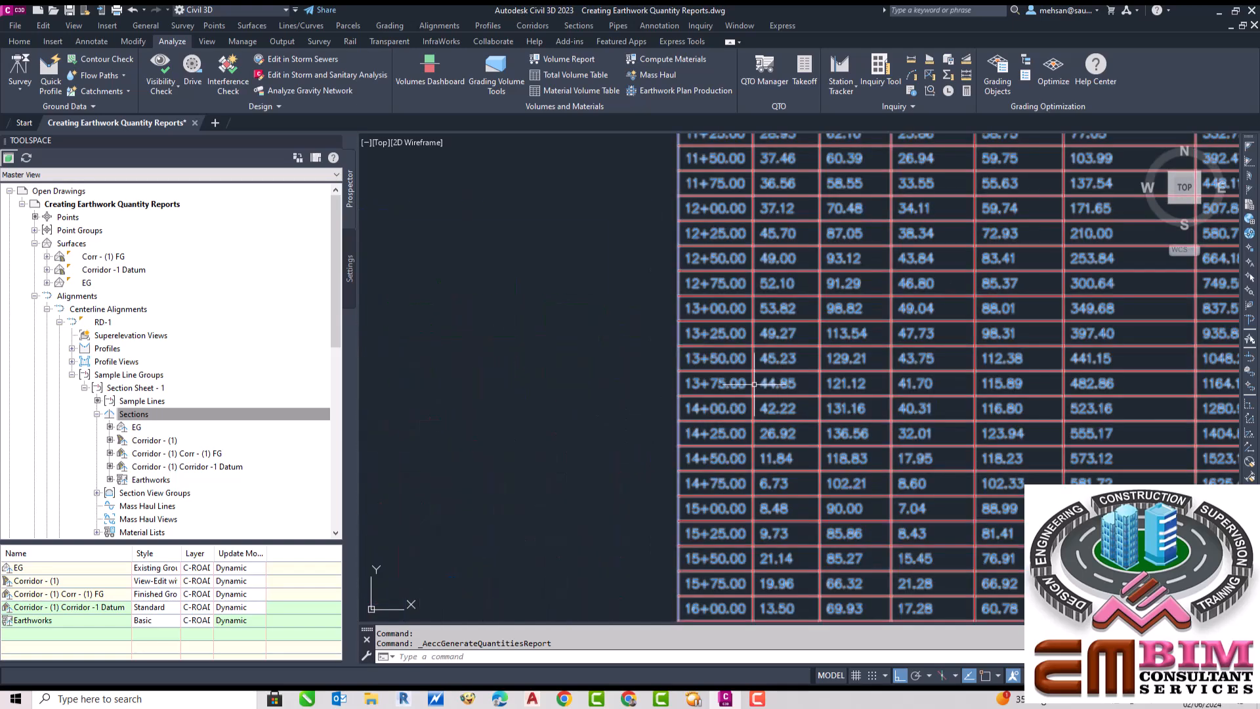
{"action": "scroll", "coordinate": [737, 387], "scroll_direction": "down", "scroll_amount": 5}
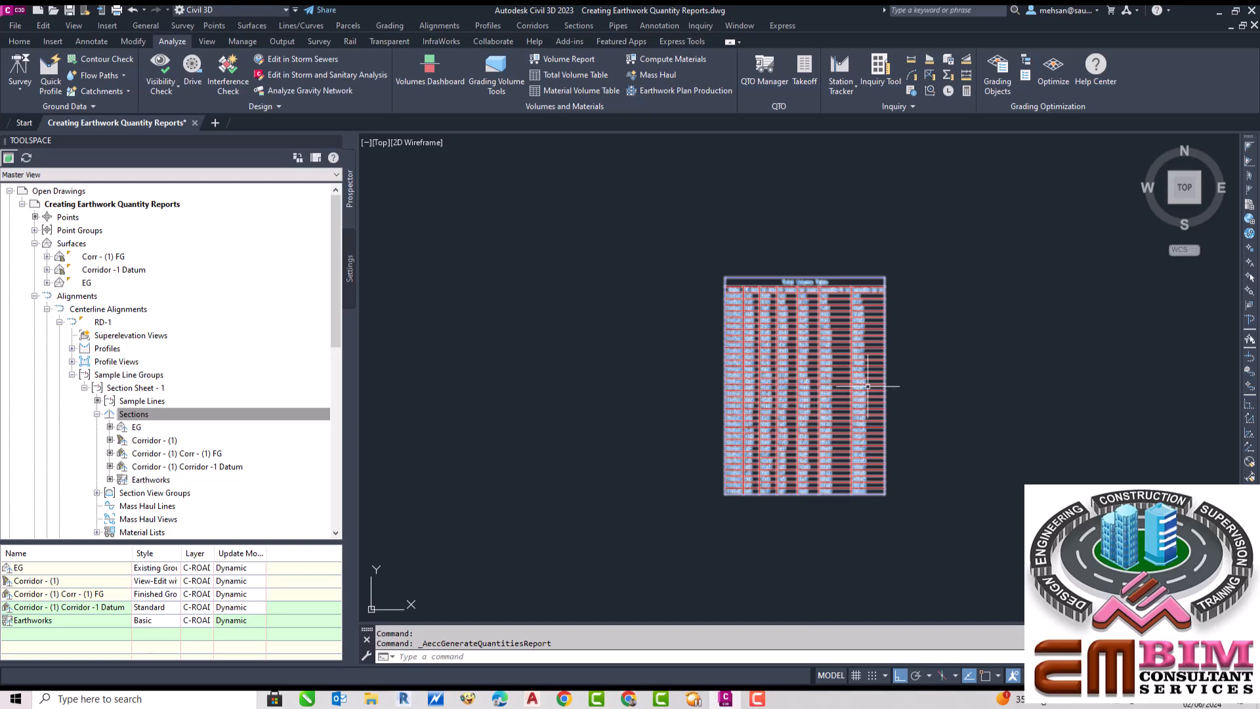
{"action": "scroll", "coordinate": [868, 386], "scroll_direction": "up", "scroll_amount": 4}
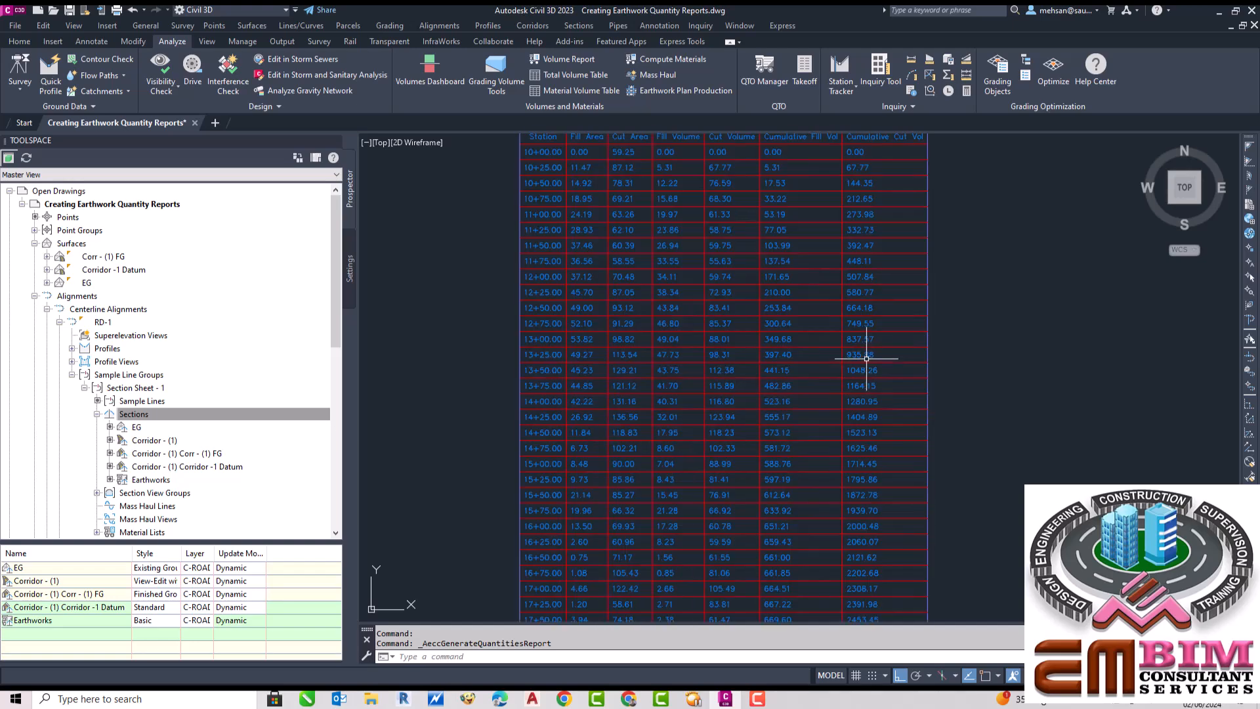
{"action": "scroll", "coordinate": [846, 367], "scroll_direction": "down", "scroll_amount": 5}
{"action": "scroll", "coordinate": [605, 375], "scroll_direction": "up", "scroll_amount": 6}
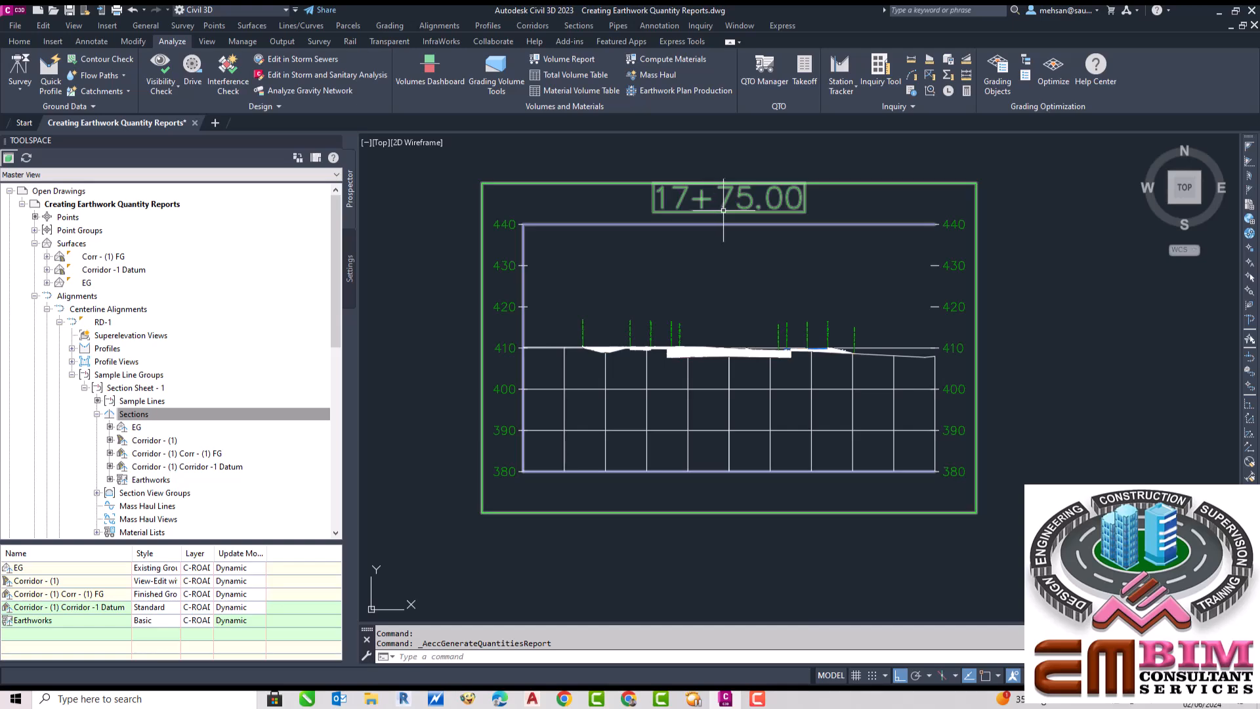
{"action": "scroll", "coordinate": [723, 228], "scroll_direction": "down", "scroll_amount": 4}
{"action": "scroll", "coordinate": [723, 228], "scroll_direction": "down", "scroll_amount": 5}
{"action": "scroll", "coordinate": [817, 259], "scroll_direction": "up", "scroll_amount": 5}
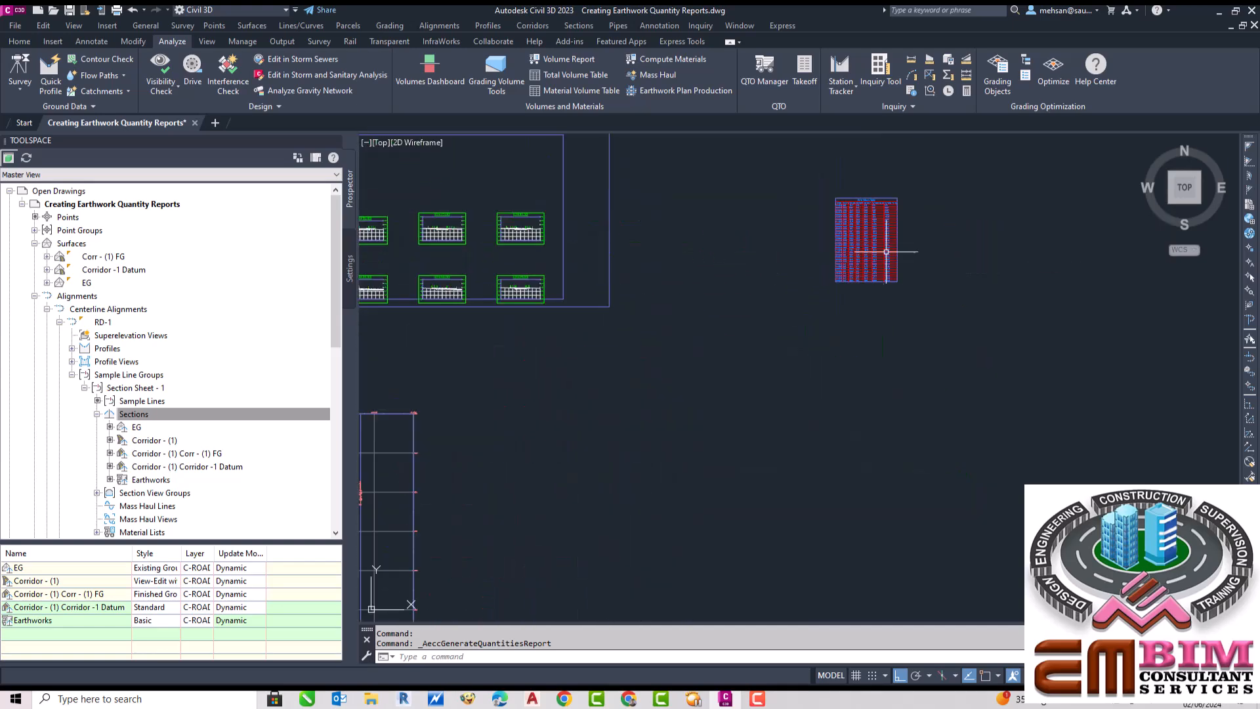
{"action": "scroll", "coordinate": [817, 259], "scroll_direction": "up", "scroll_amount": 8}
{"action": "scroll", "coordinate": [690, 341], "scroll_direction": "down", "scroll_amount": 7}
{"action": "scroll", "coordinate": [689, 357], "scroll_direction": "up", "scroll_amount": 7}
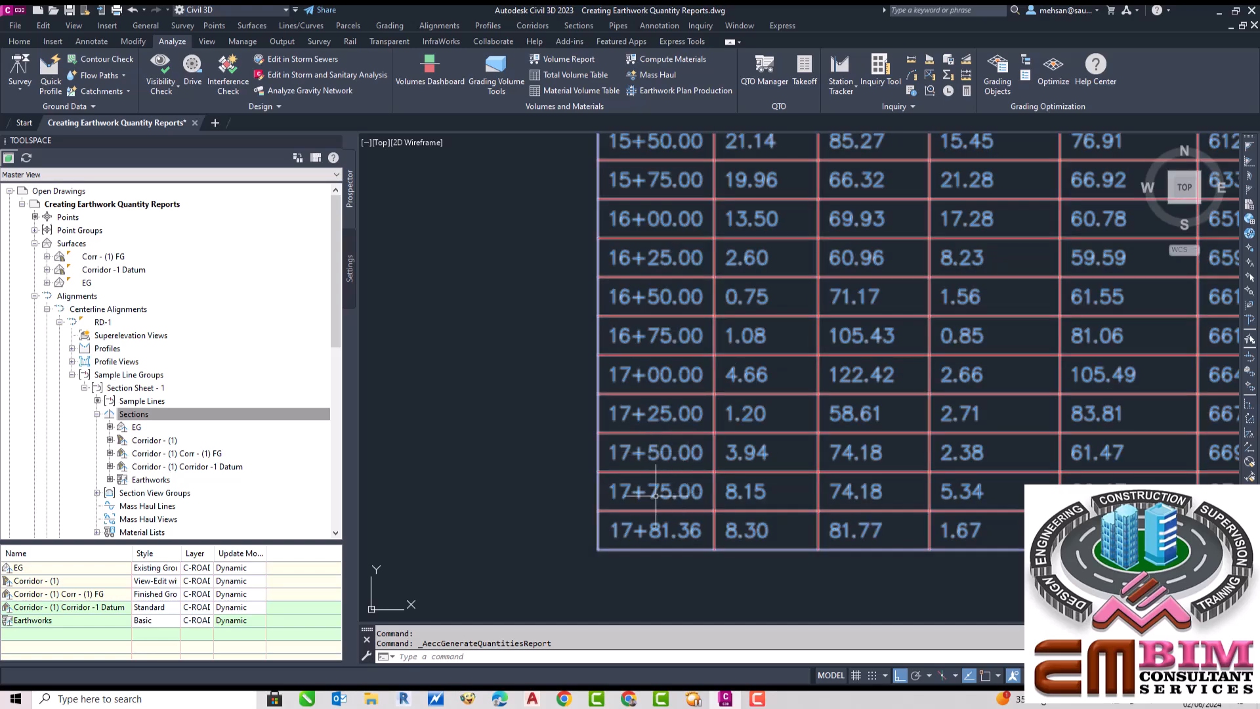
{"action": "scroll", "coordinate": [781, 430], "scroll_direction": "down", "scroll_amount": 6}
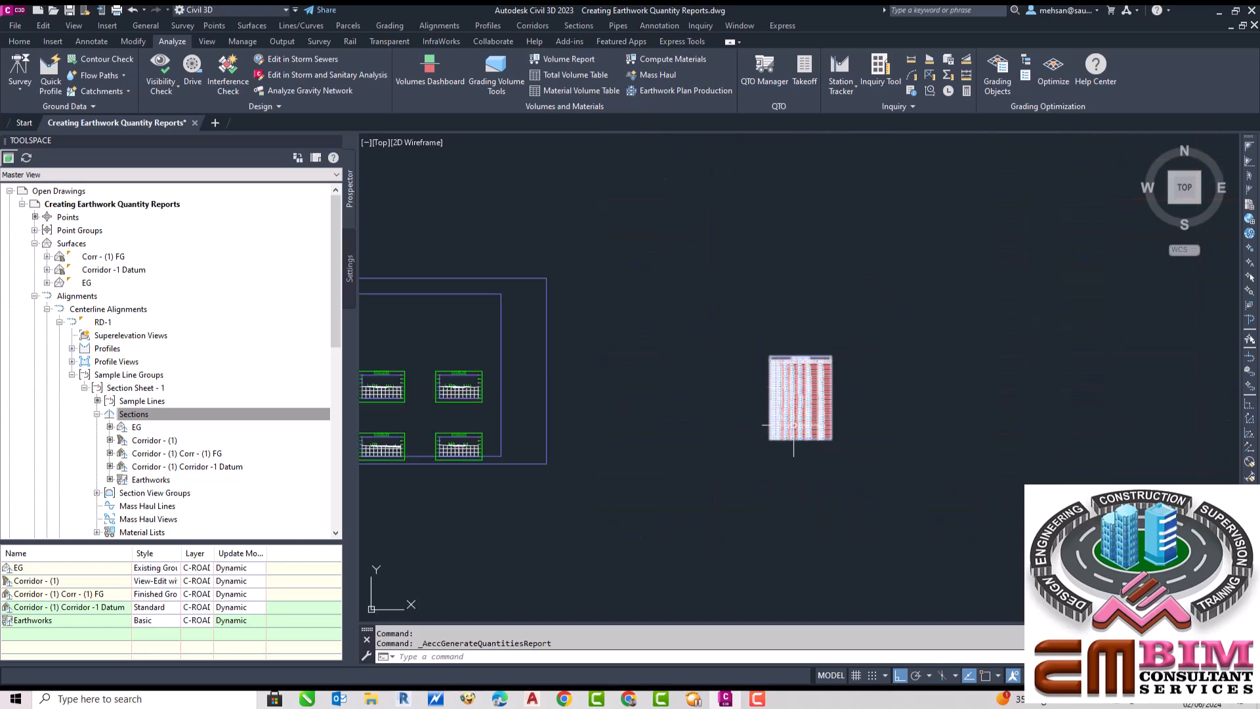
{"action": "scroll", "coordinate": [792, 426], "scroll_direction": "up", "scroll_amount": 6}
{"action": "scroll", "coordinate": [791, 430], "scroll_direction": "down", "scroll_amount": 2}
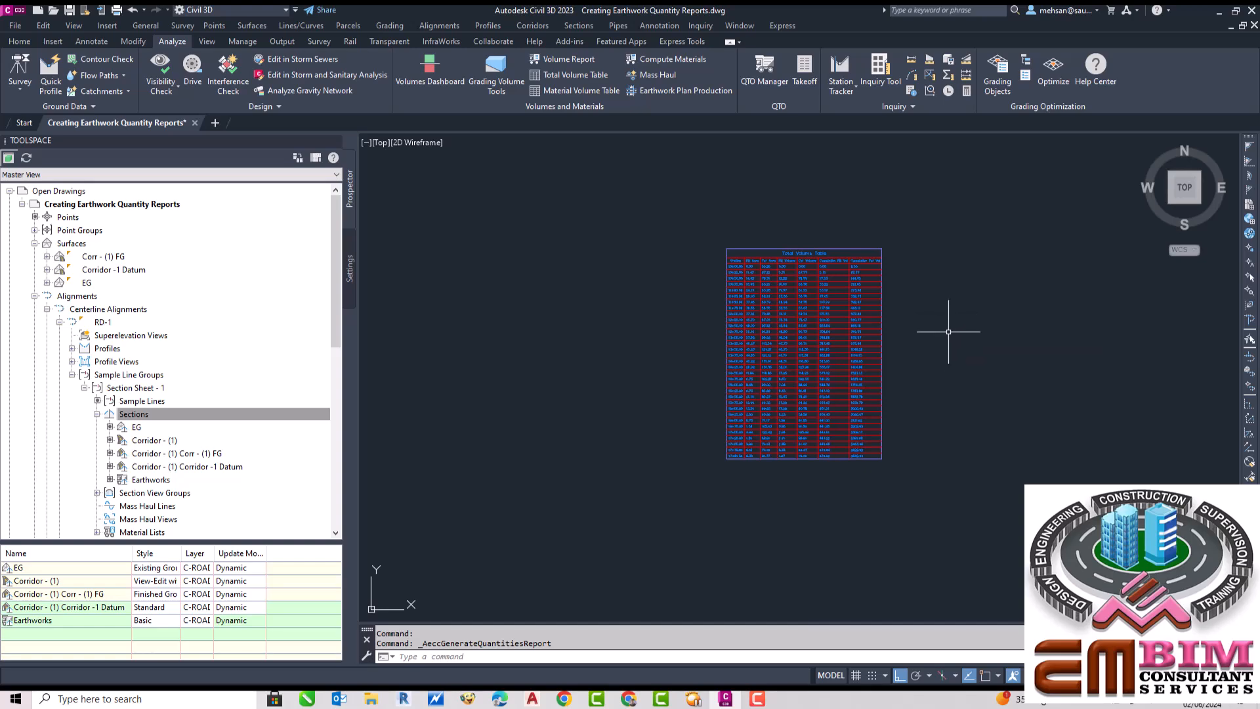
{"action": "scroll", "coordinate": [953, 330], "scroll_direction": "down", "scroll_amount": 4}
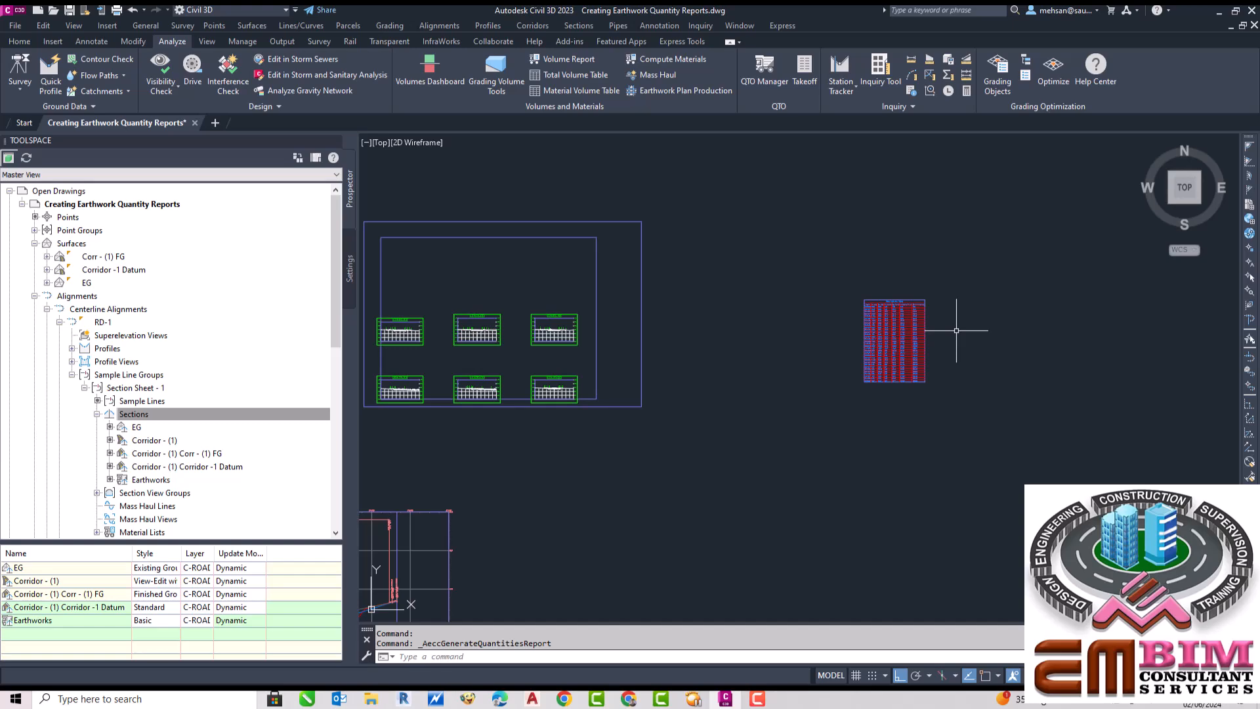